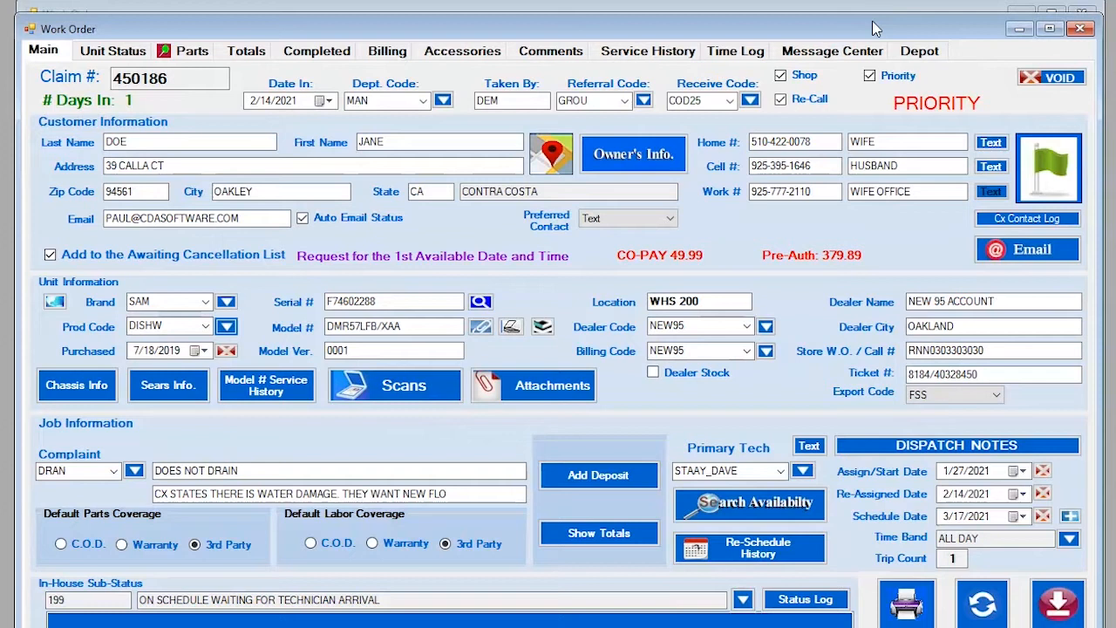
# Launch the Samsung GSPN portal from the icon beside the Brand field.
pyautogui.click(43, 50)
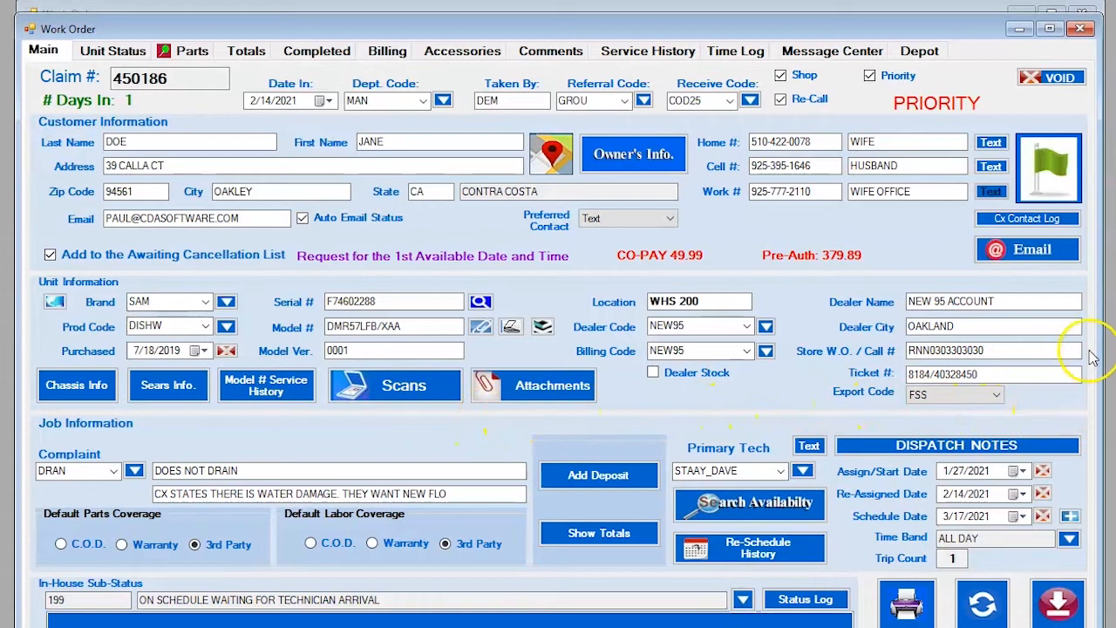
pyautogui.click(55, 301)
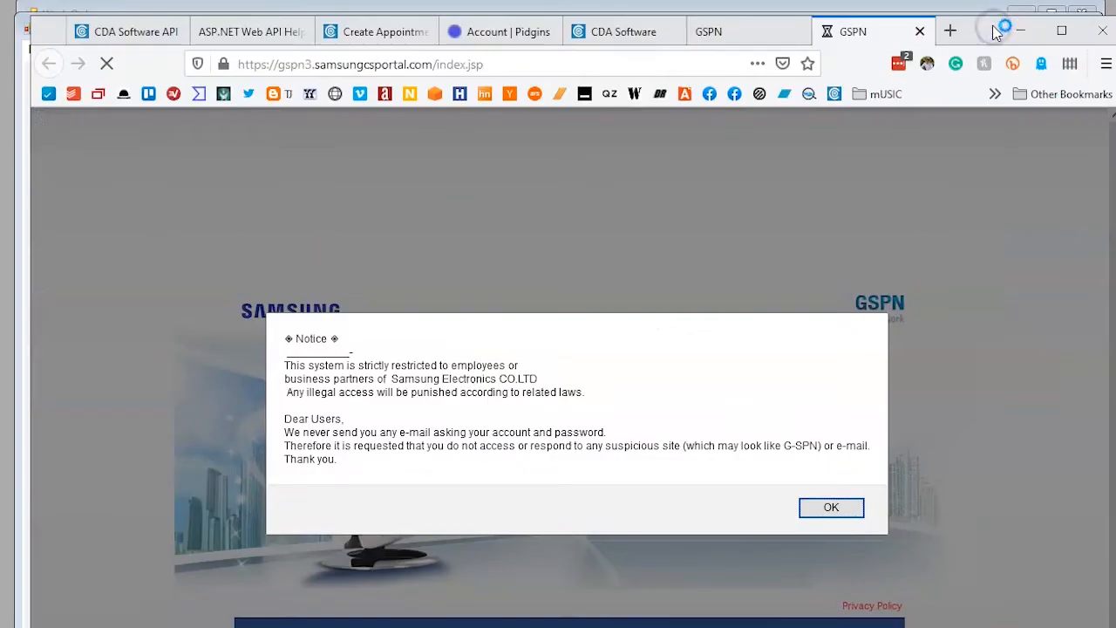
# Minimize the GSPN browser and open the Manufacturers records for the brand.
pyautogui.moveTo(977, 35); pyautogui.dragTo(957, 40)
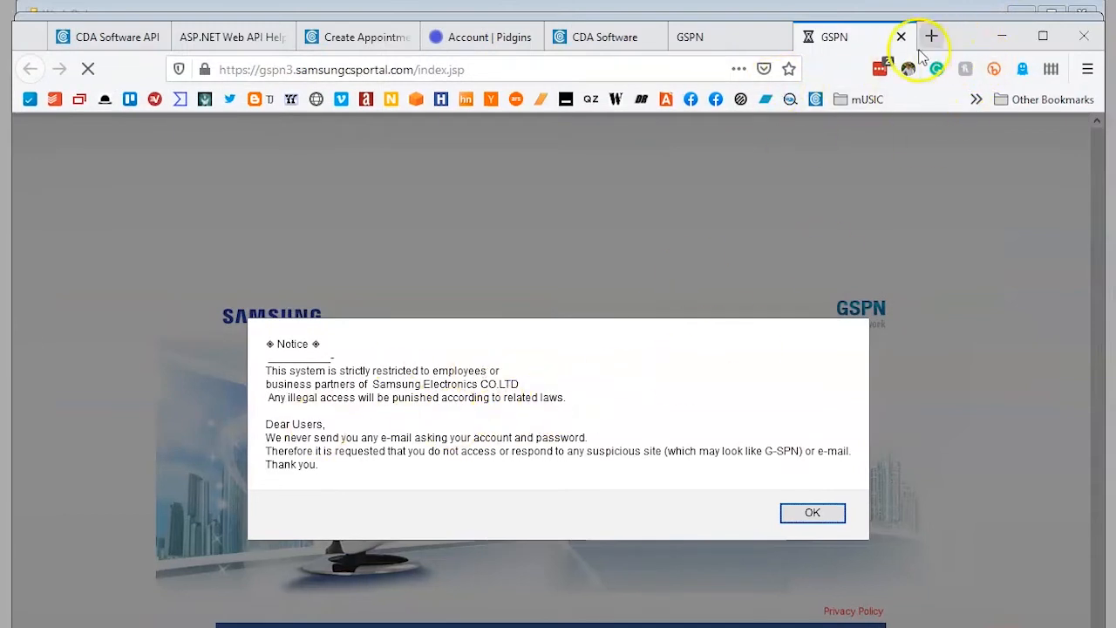
pyautogui.click(992, 36)
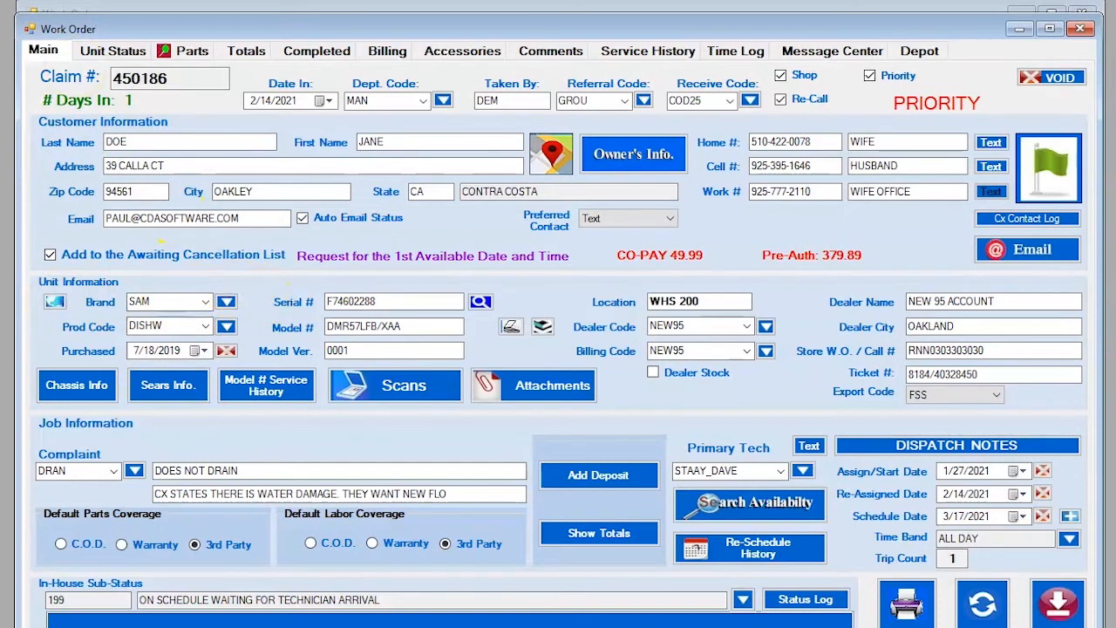
pyautogui.click(227, 302)
# Look up SAM in Manufacturers, select its Web URL, view the RCA record, then close.
pyautogui.moveTo(313, 147); pyautogui.dragTo(480, 48)
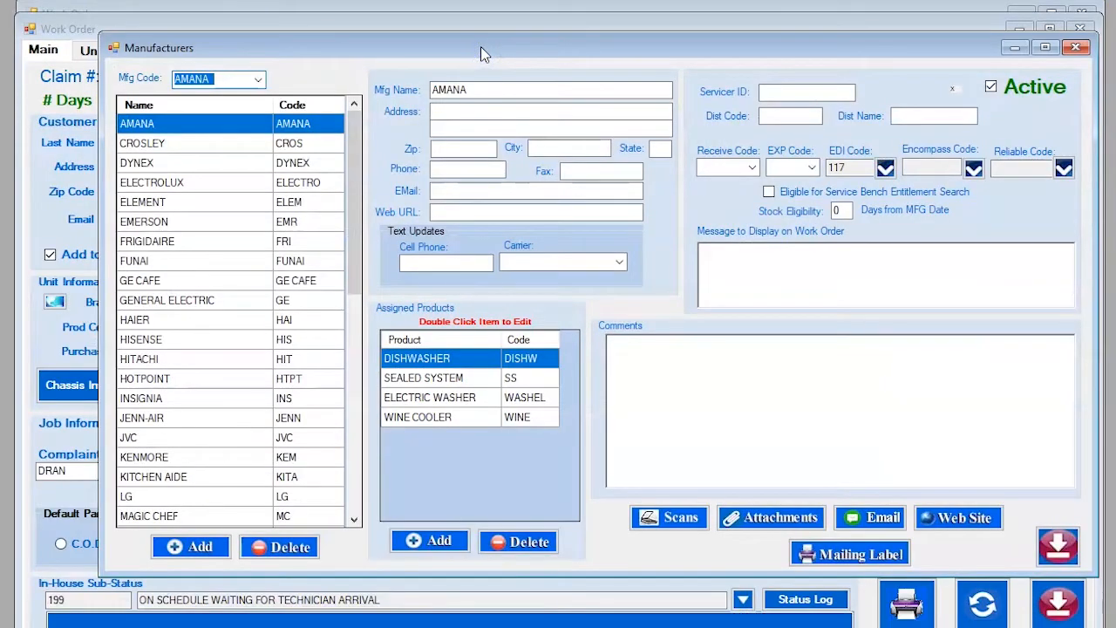
pyautogui.write('SAM')
pyautogui.press('Return')
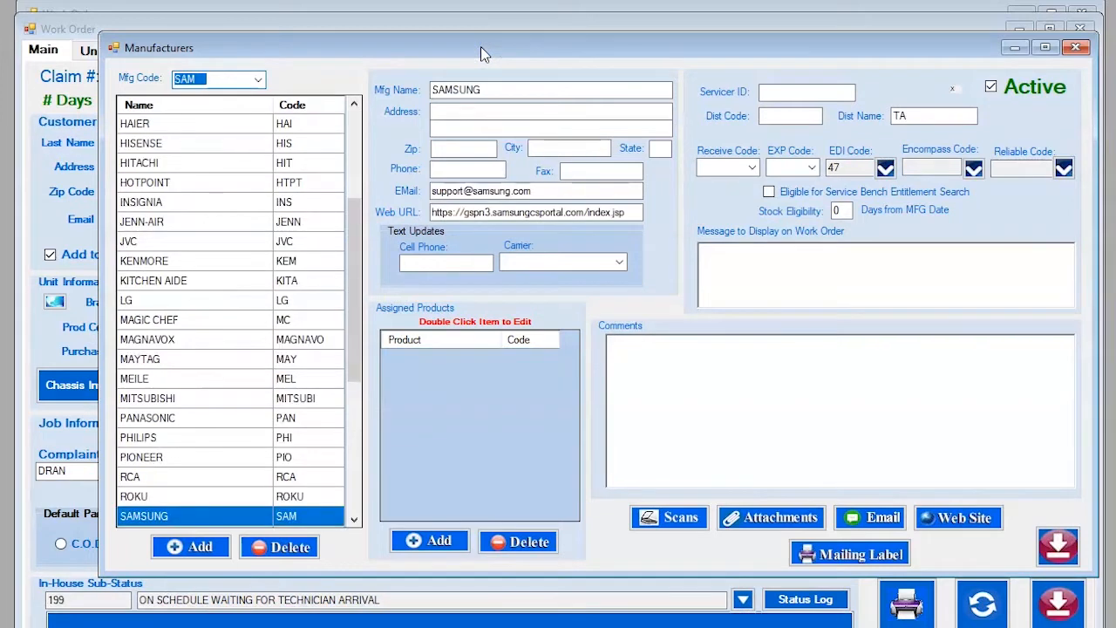
pyautogui.click(155, 520)
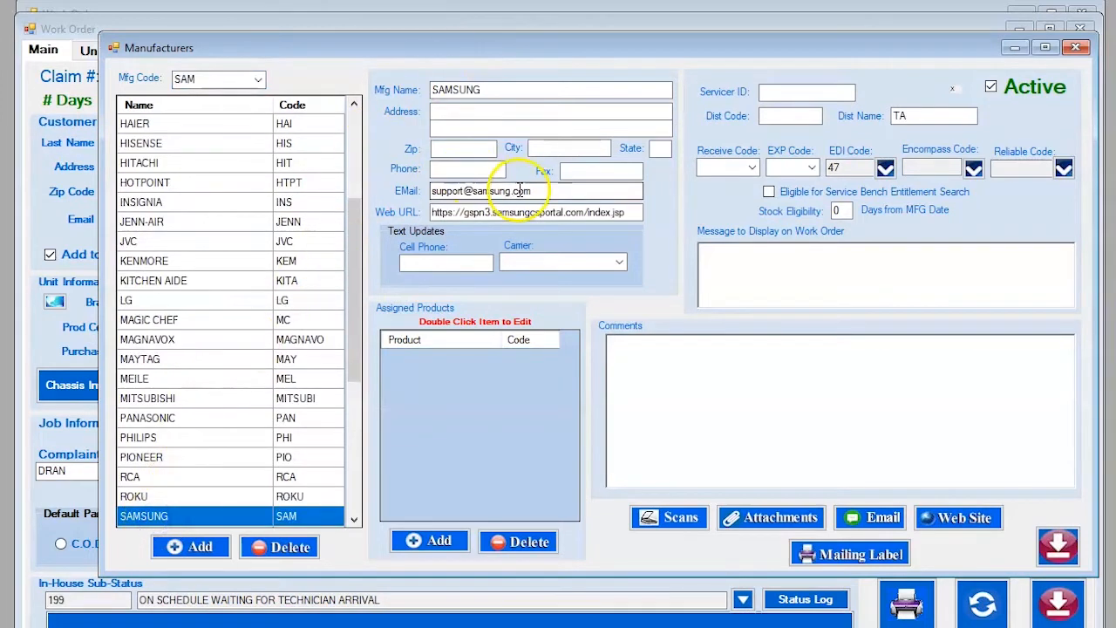
pyautogui.moveTo(630, 212); pyautogui.dragTo(433, 225)
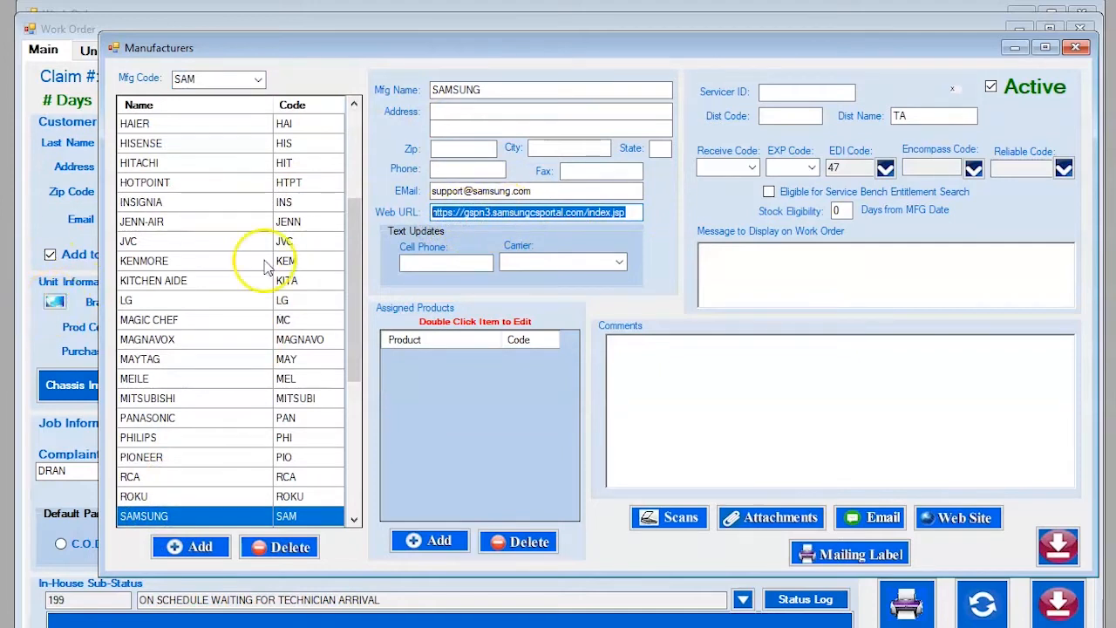
pyautogui.moveTo(619, 212); pyautogui.dragTo(420, 212)
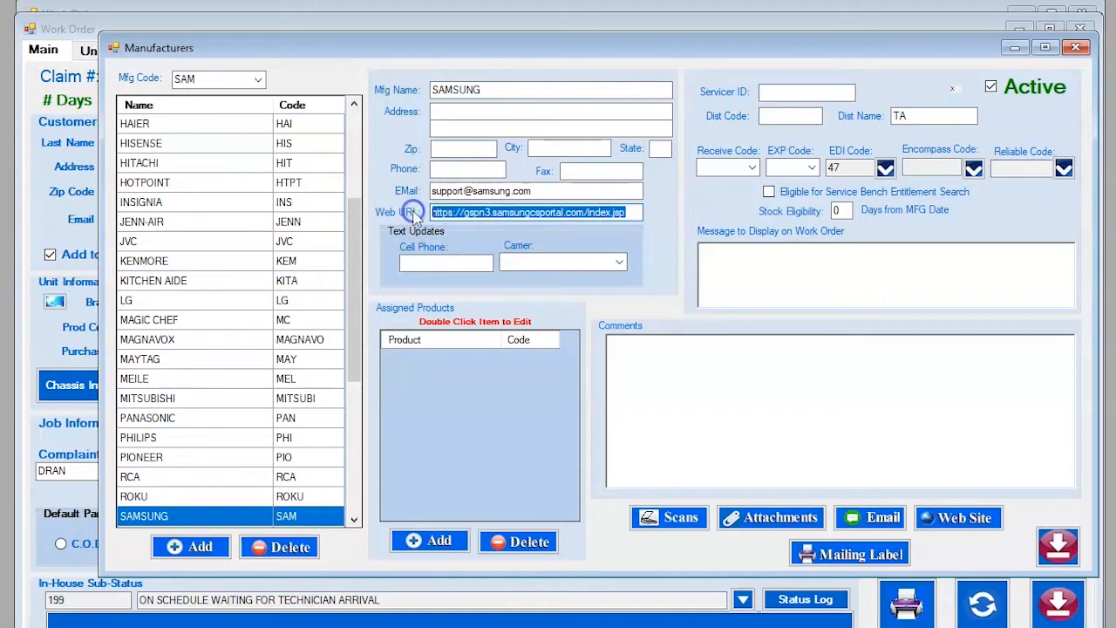
pyautogui.click(140, 476)
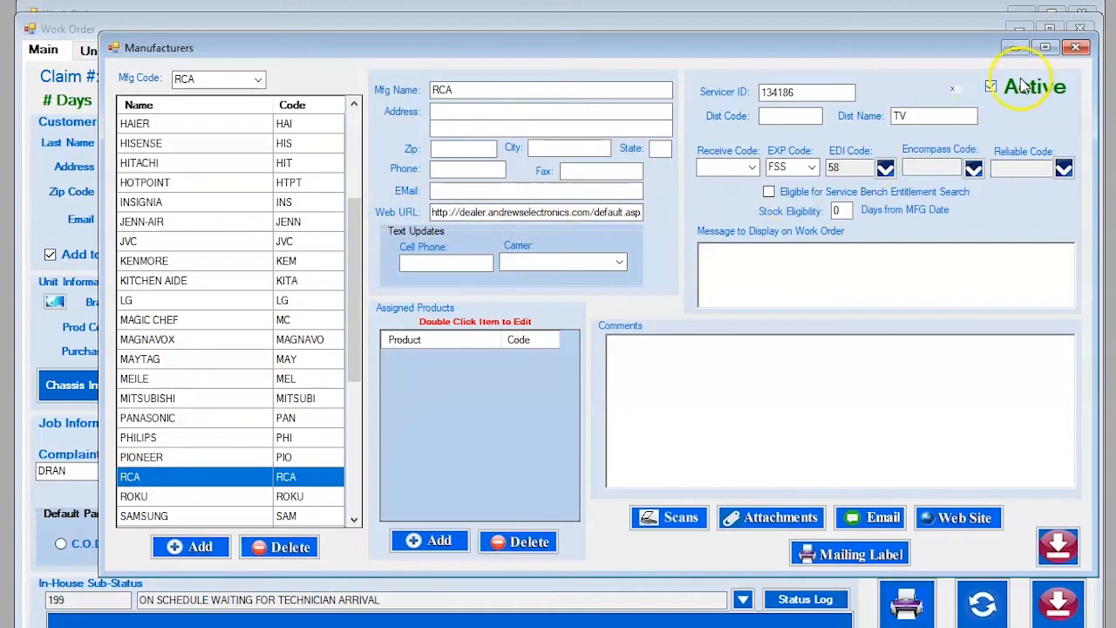
pyautogui.click(1078, 48)
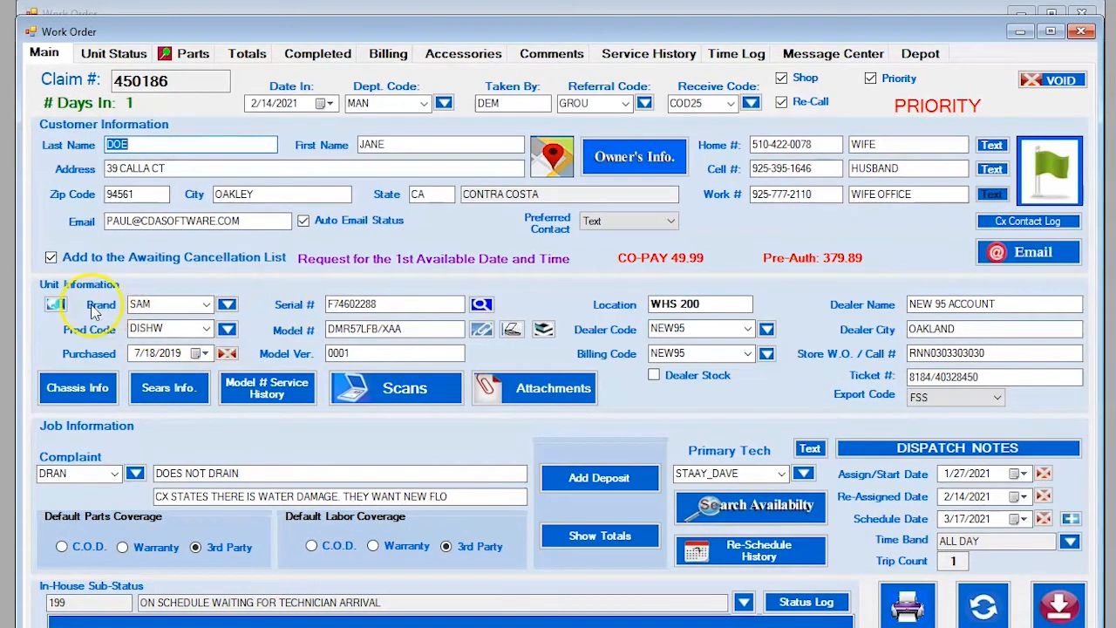
pyautogui.click(227, 305)
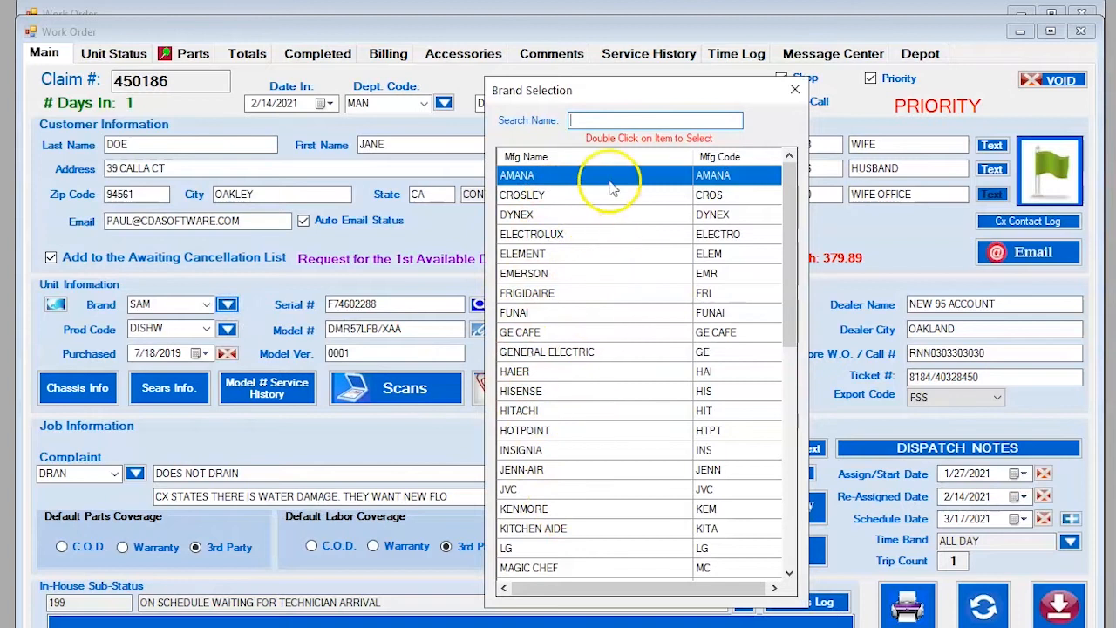
pyautogui.click(795, 91)
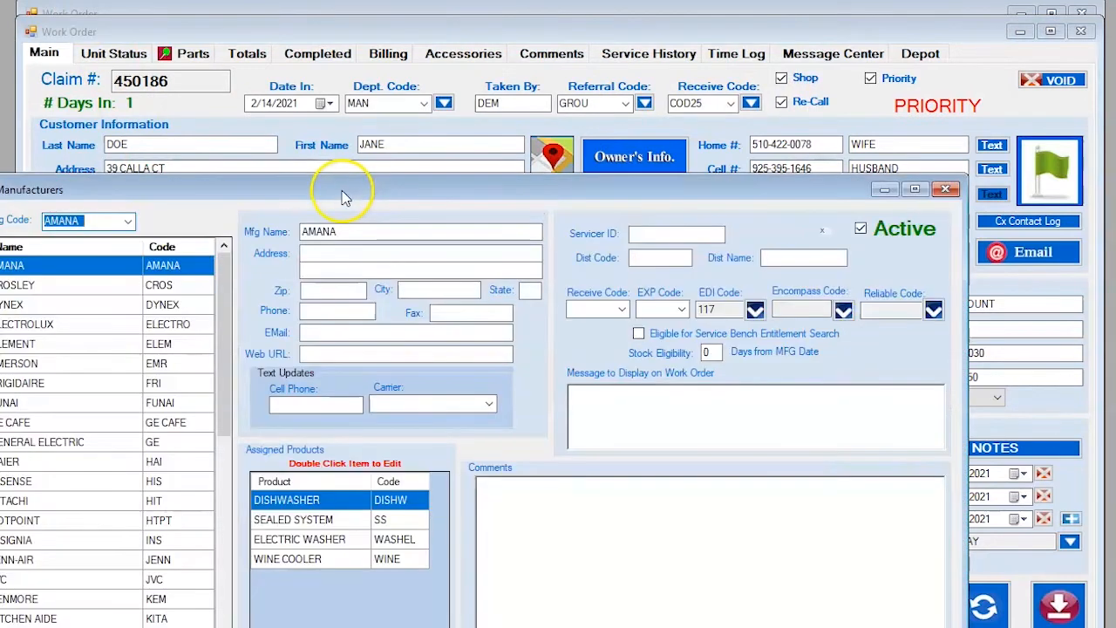
pyautogui.moveTo(343, 192); pyautogui.dragTo(456, 61)
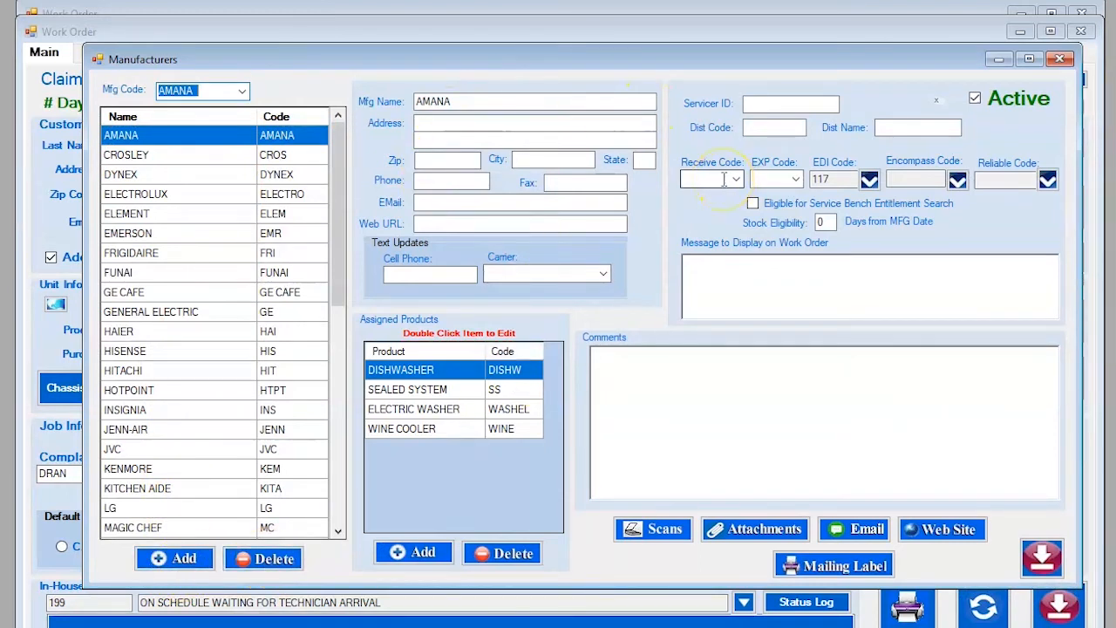
pyautogui.click(1062, 62)
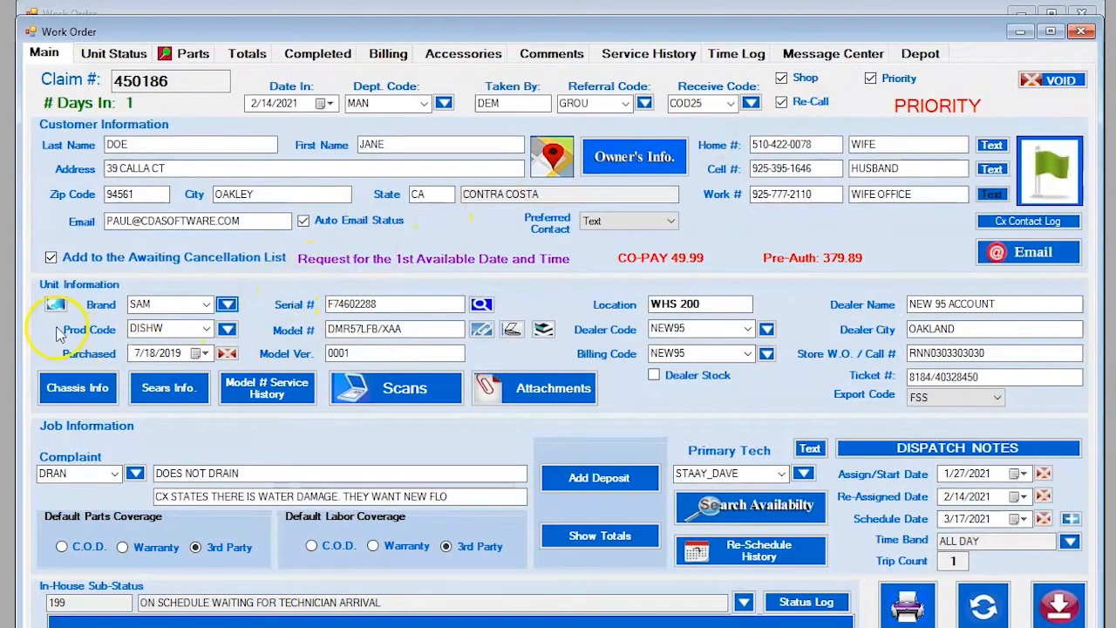
pyautogui.click(227, 330)
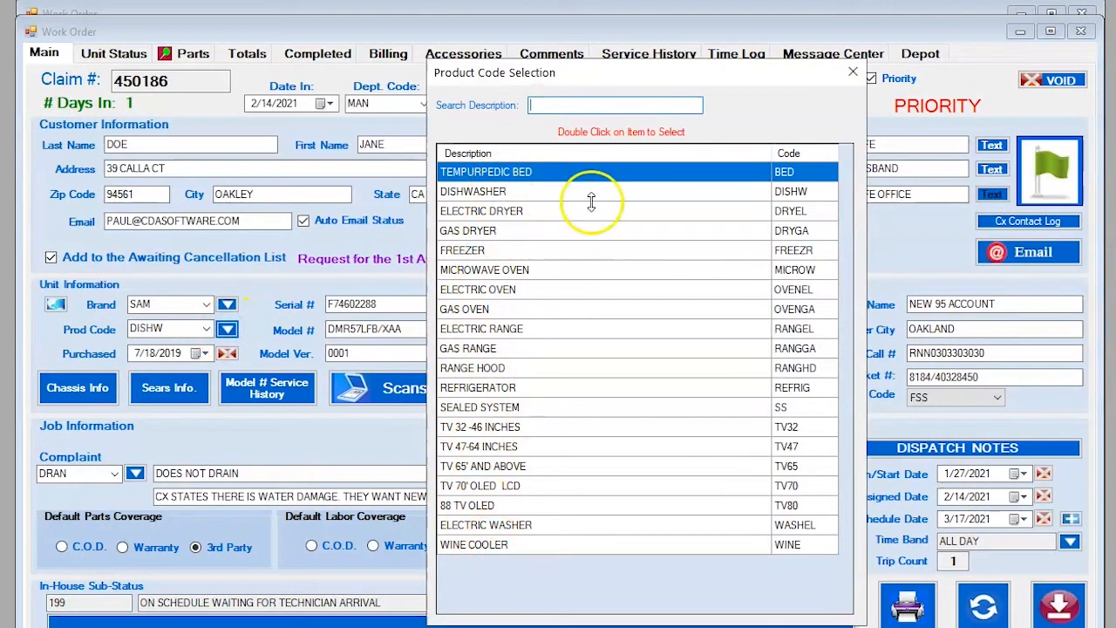
pyautogui.click(851, 75)
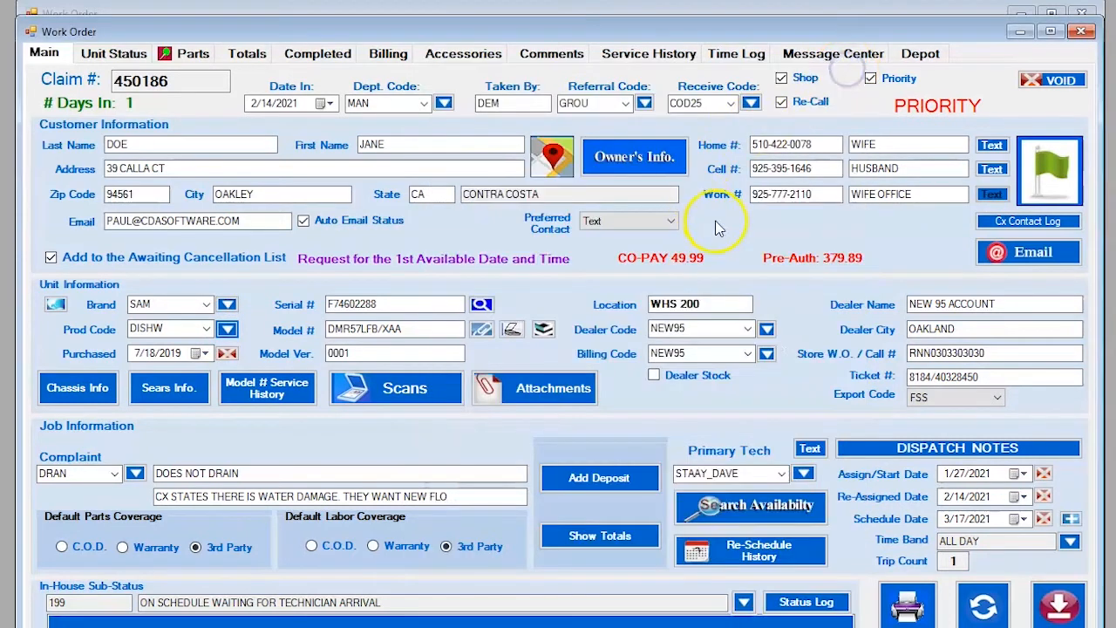
pyautogui.click(336, 1)
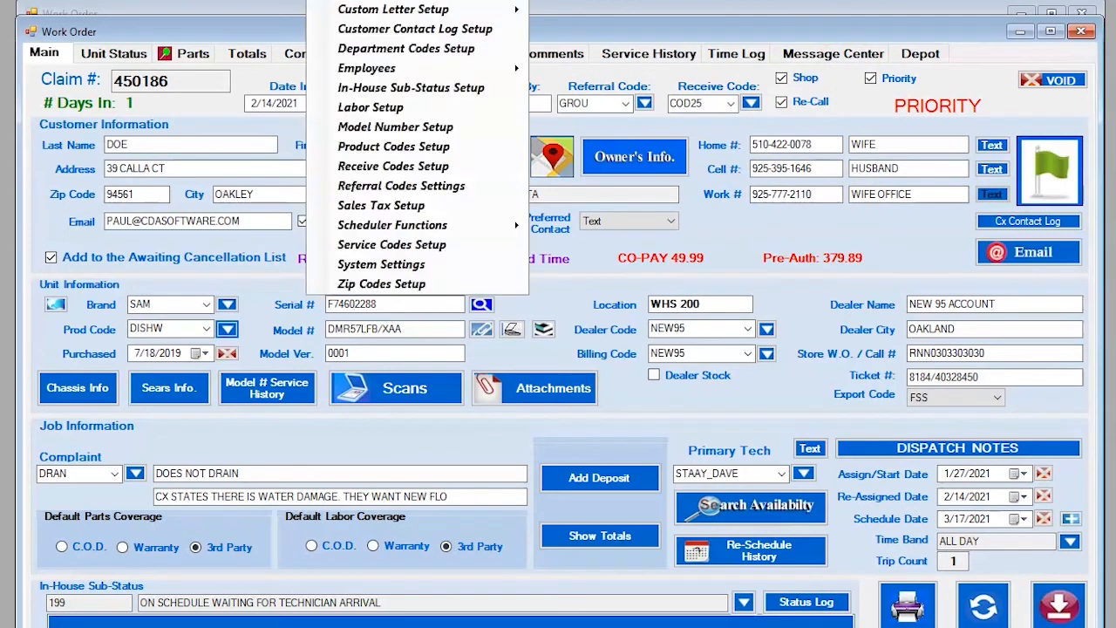
pyautogui.click(390, 148)
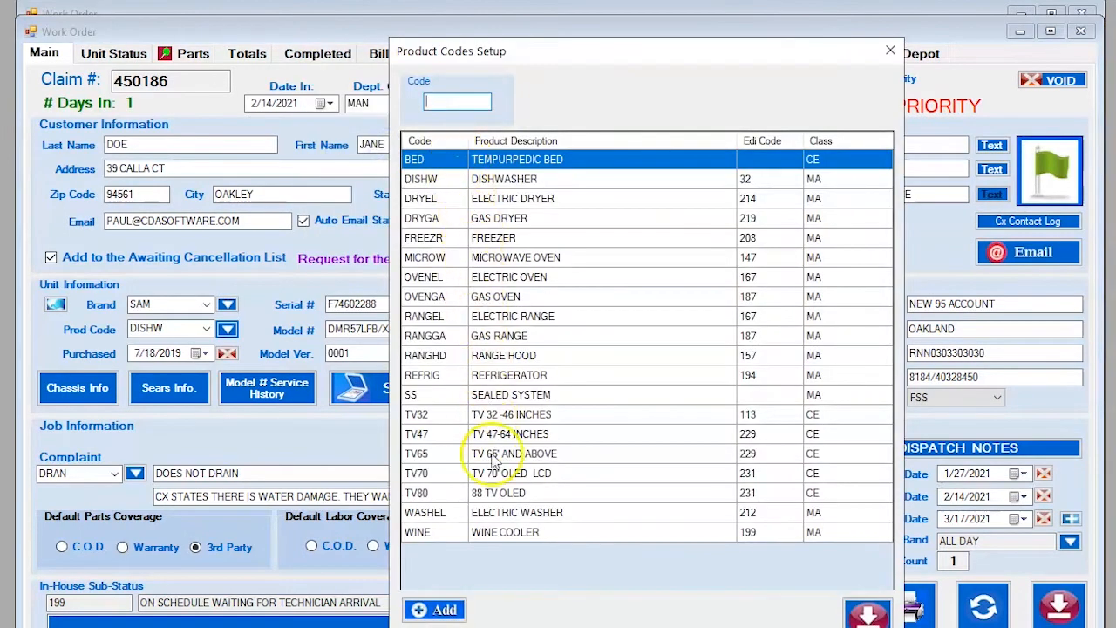
pyautogui.rightClick(517, 158)
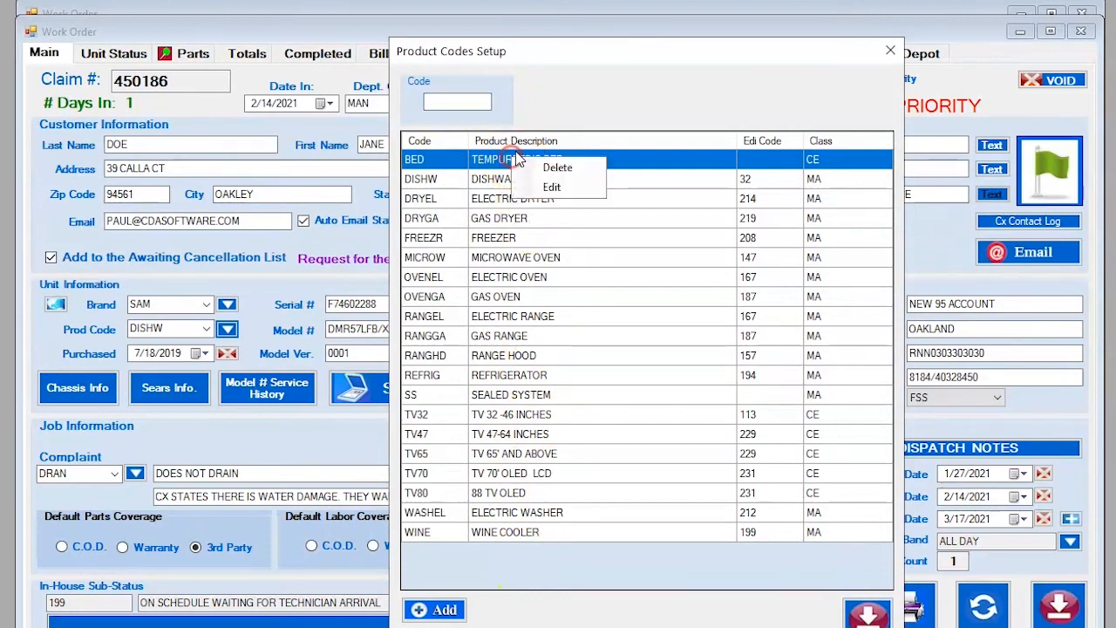
pyautogui.click(551, 188)
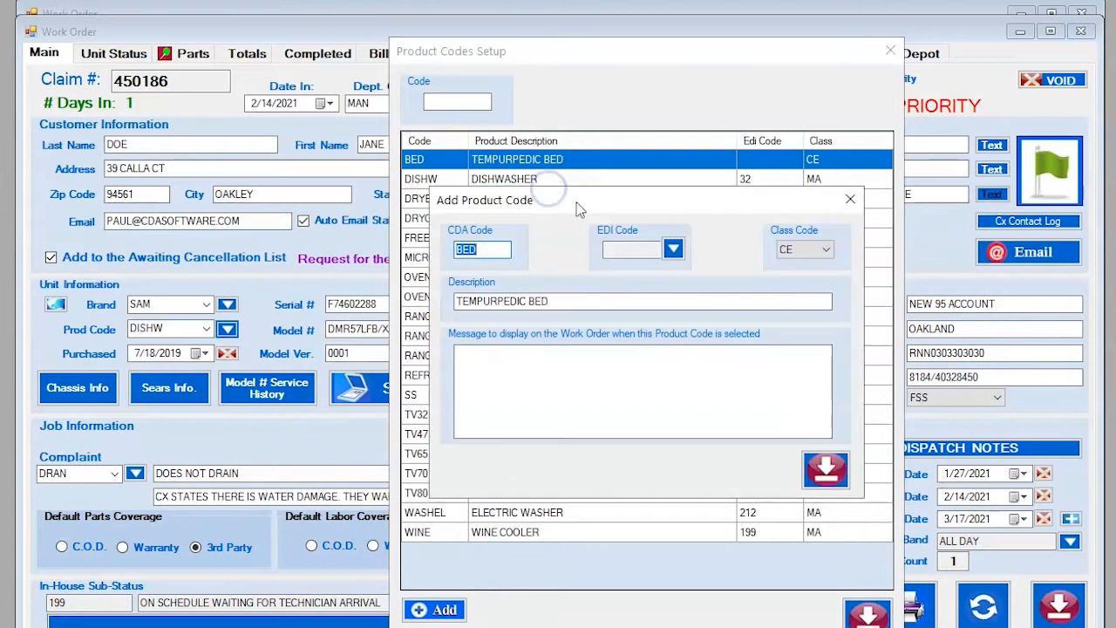
pyautogui.click(846, 200)
pyautogui.click(435, 612)
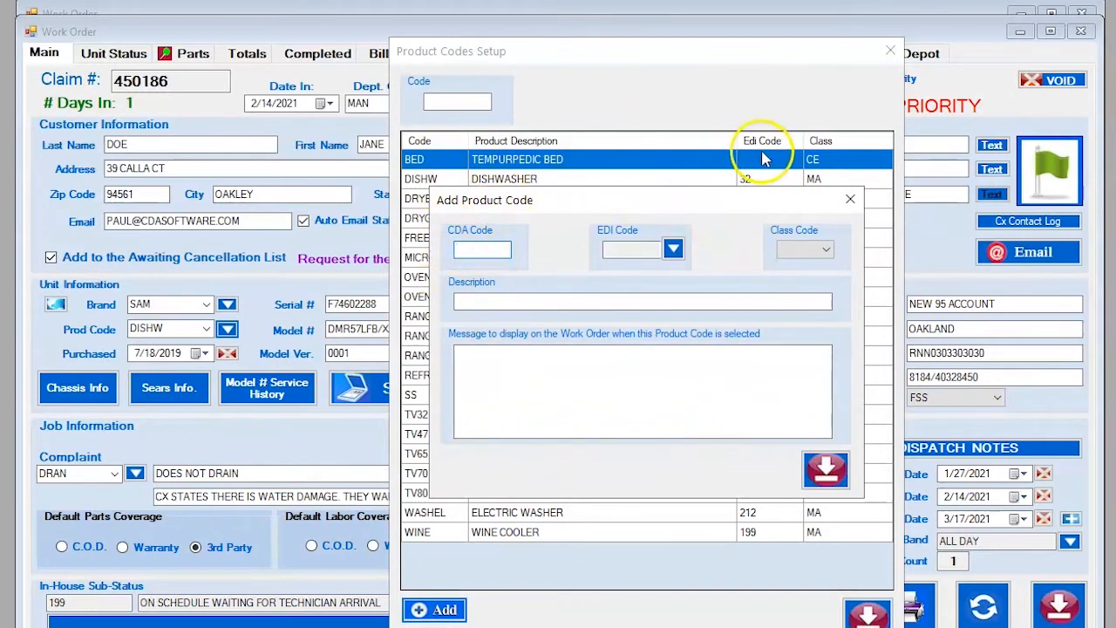
pyautogui.click(850, 202)
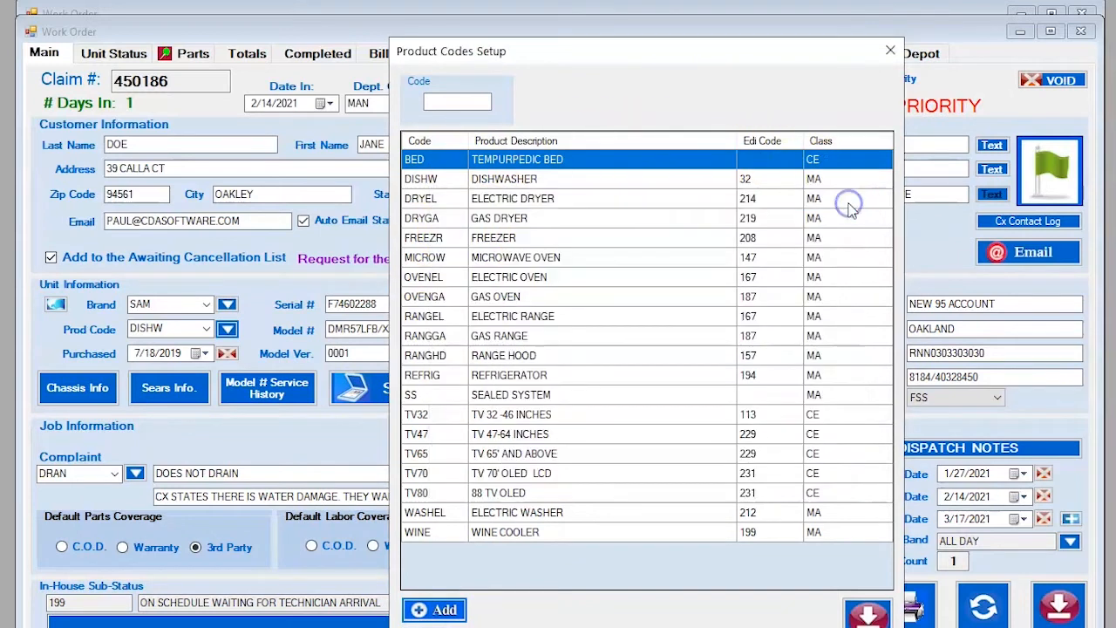
pyautogui.click(890, 51)
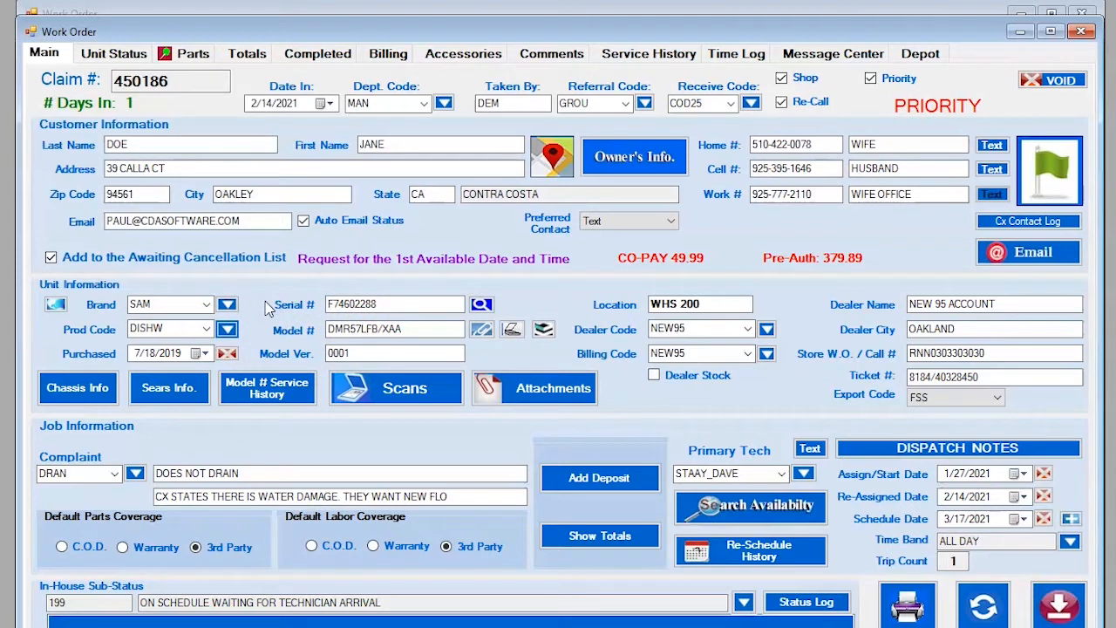
pyautogui.click(408, 304)
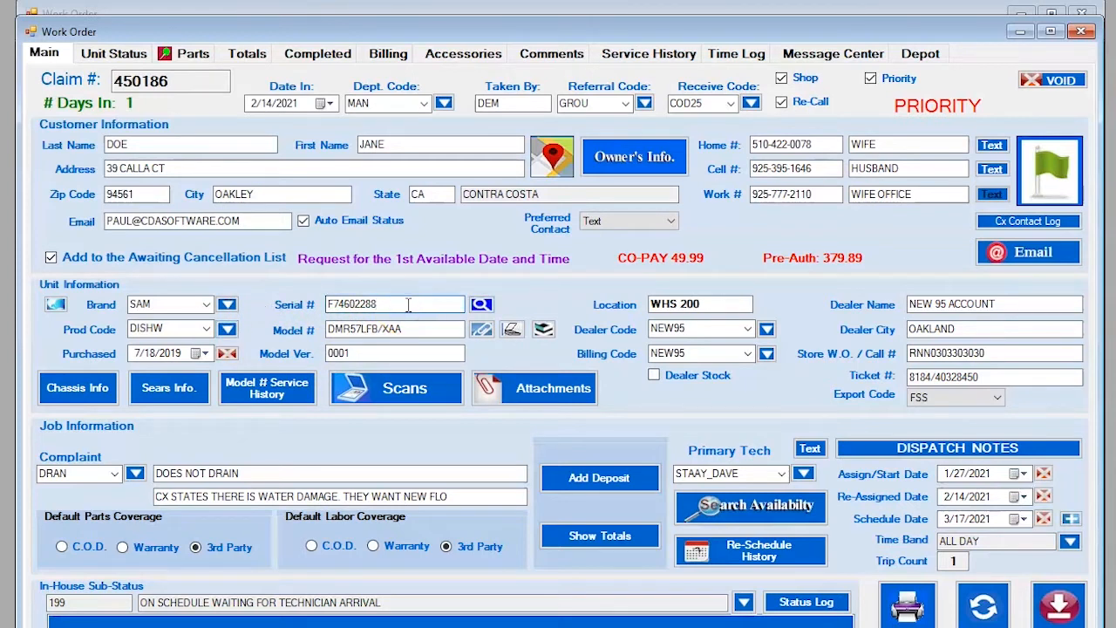
pyautogui.click(408, 304)
pyautogui.moveTo(408, 304); pyautogui.dragTo(314, 303)
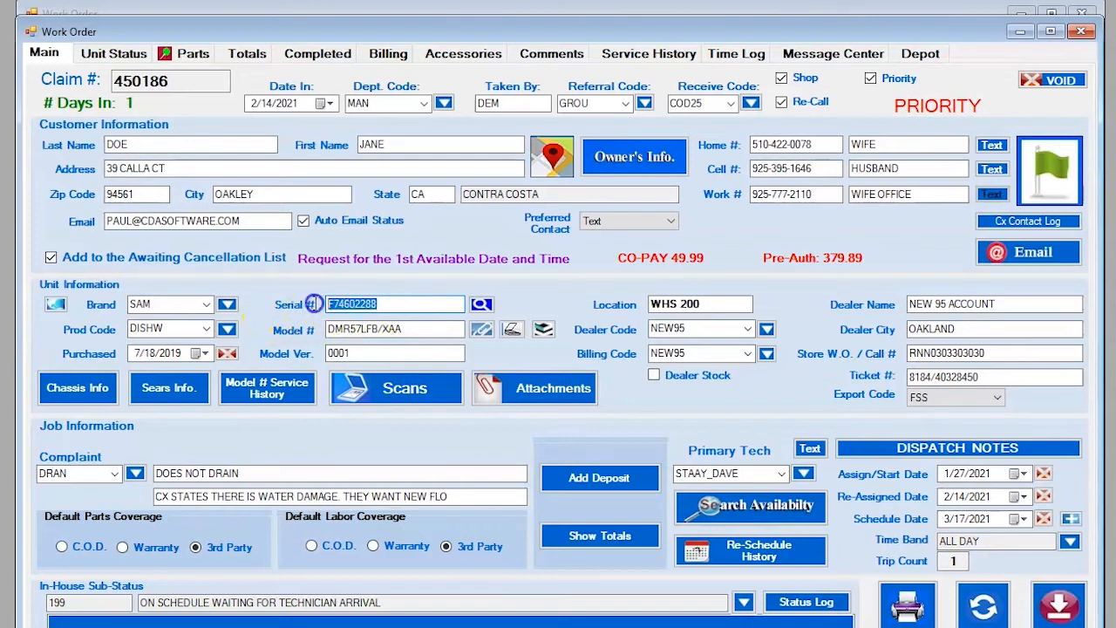
pyautogui.click(410, 304)
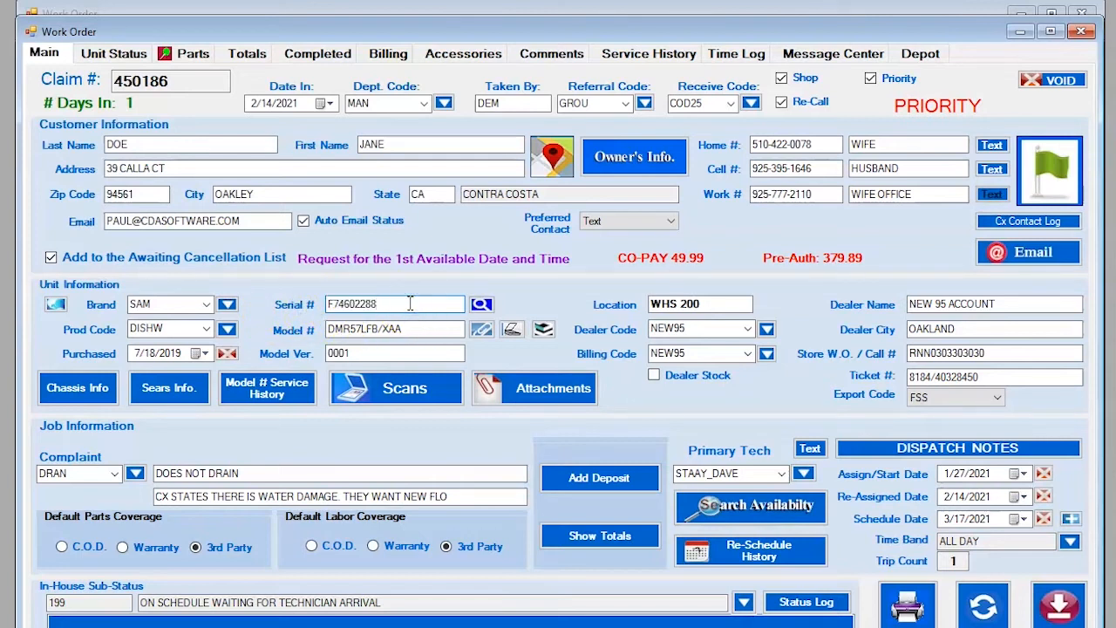
pyautogui.click(481, 307)
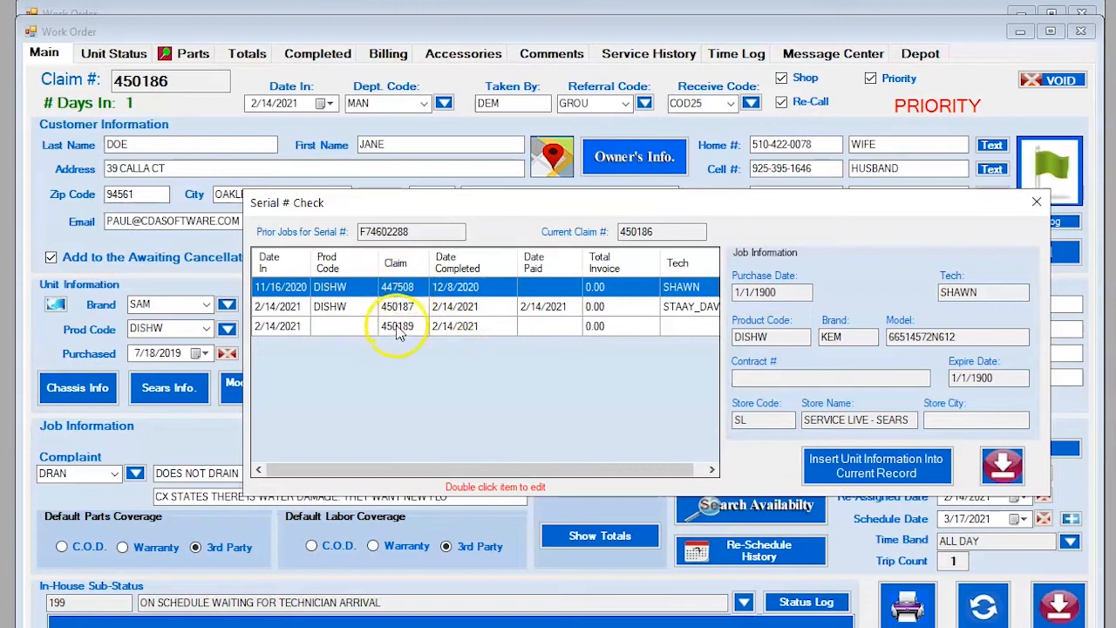
pyautogui.moveTo(406, 231); pyautogui.dragTo(344, 231)
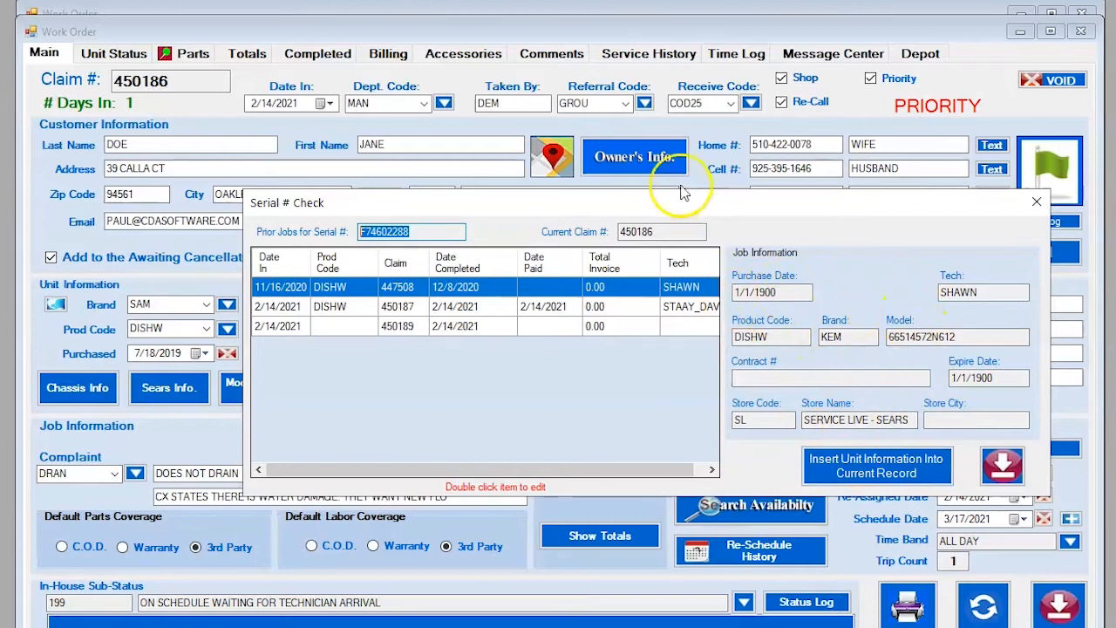
pyautogui.moveTo(672, 207); pyautogui.dragTo(631, 115)
pyautogui.click(418, 183)
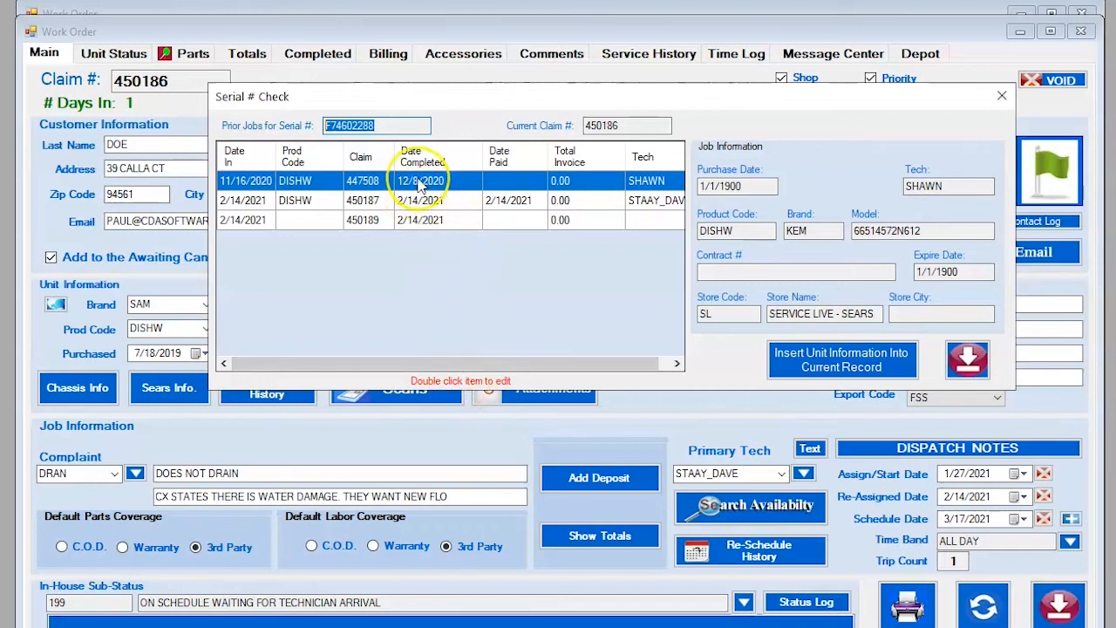
pyautogui.click(418, 182)
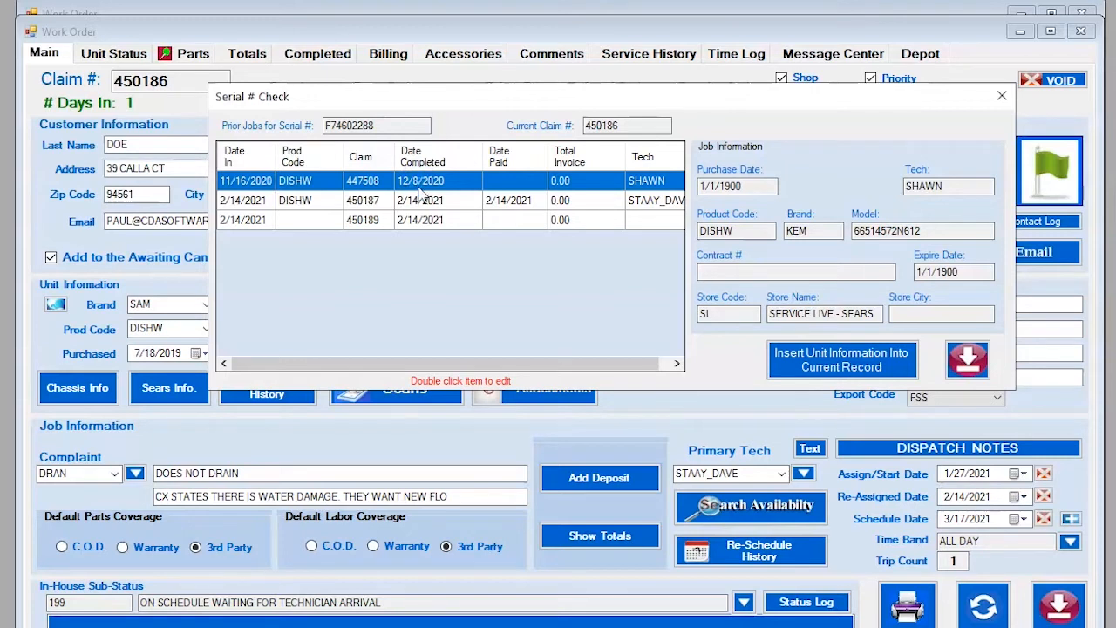
pyautogui.doubleClick(419, 182)
pyautogui.rightClick(418, 185)
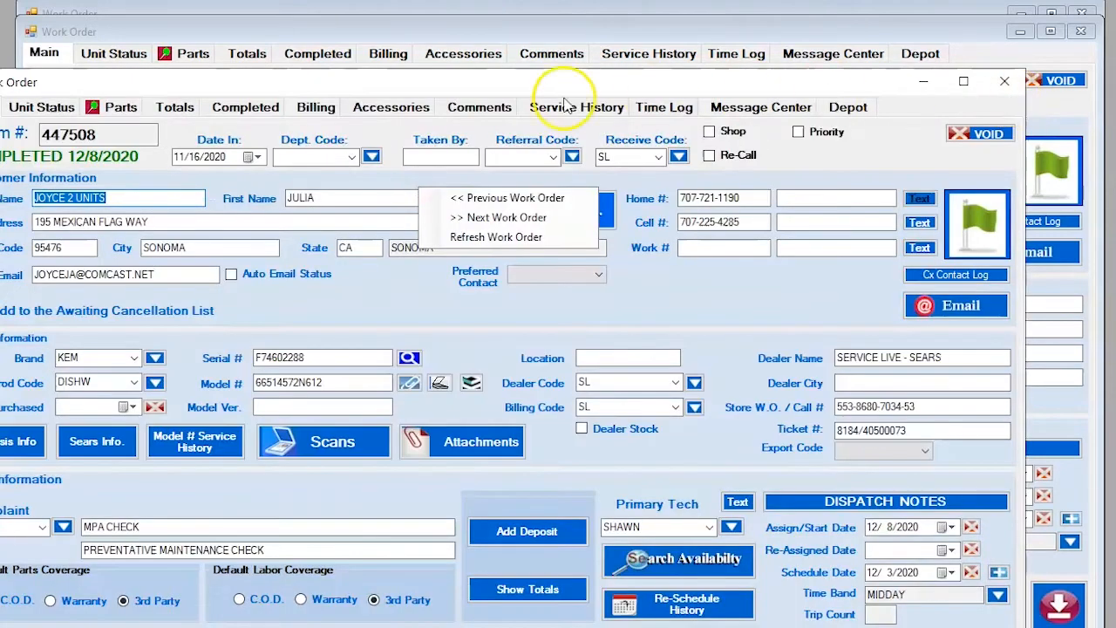
pyautogui.click(491, 75)
pyautogui.moveTo(491, 75); pyautogui.dragTo(549, 34)
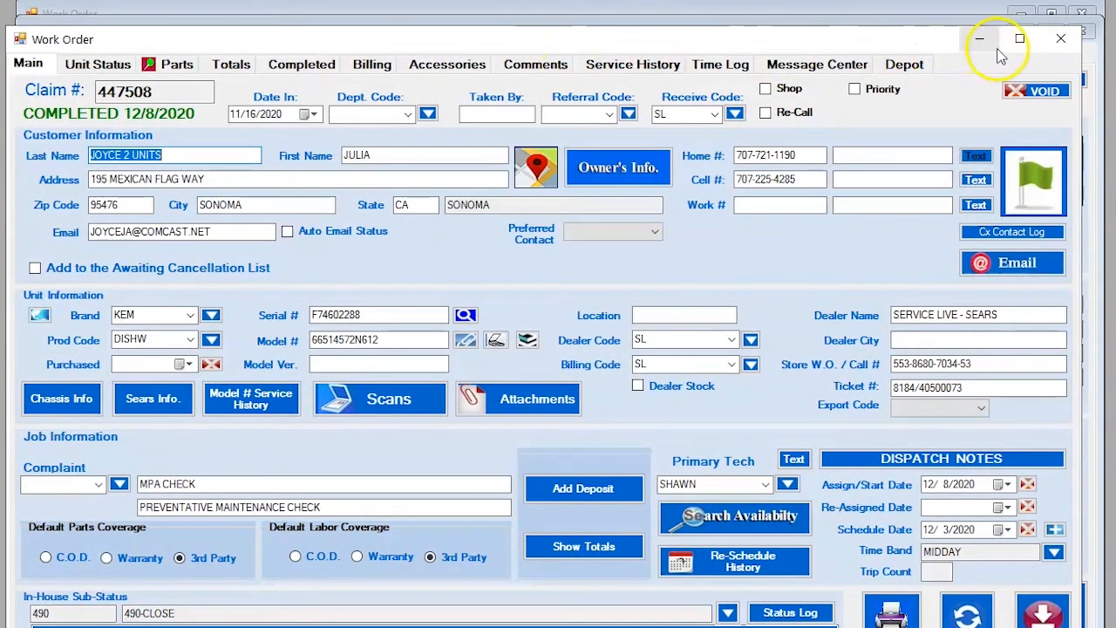
pyautogui.click(1069, 41)
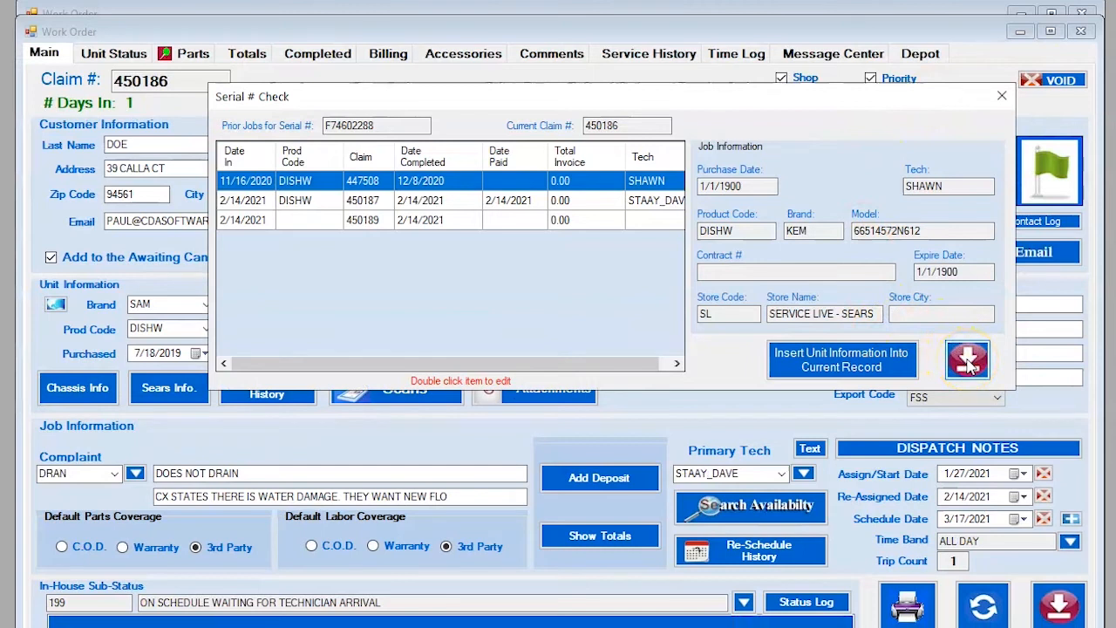
pyautogui.click(967, 362)
# Select model DMR57LFB/XAA in the Model # field, then open its attached documents.
pyautogui.click(424, 330)
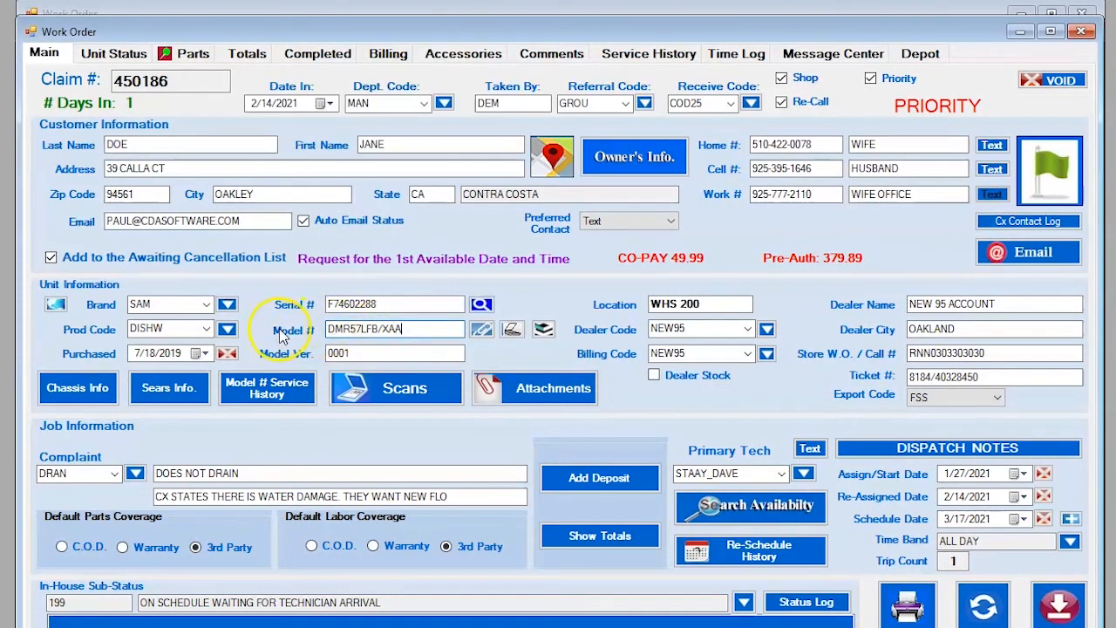
pyautogui.moveTo(433, 328); pyautogui.dragTo(306, 331)
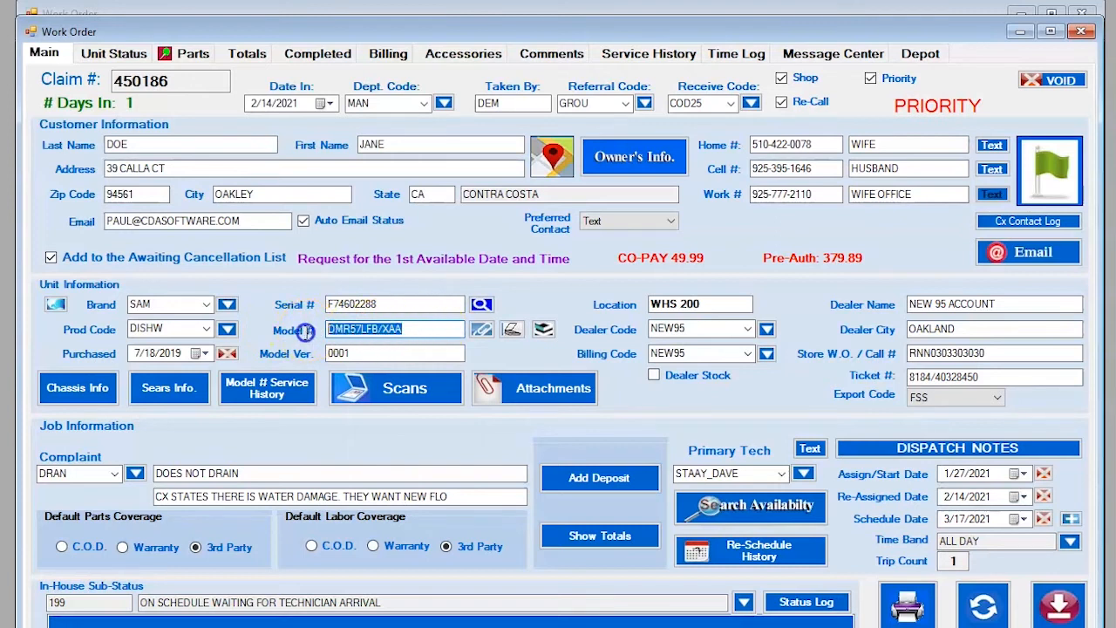
pyautogui.click(418, 330)
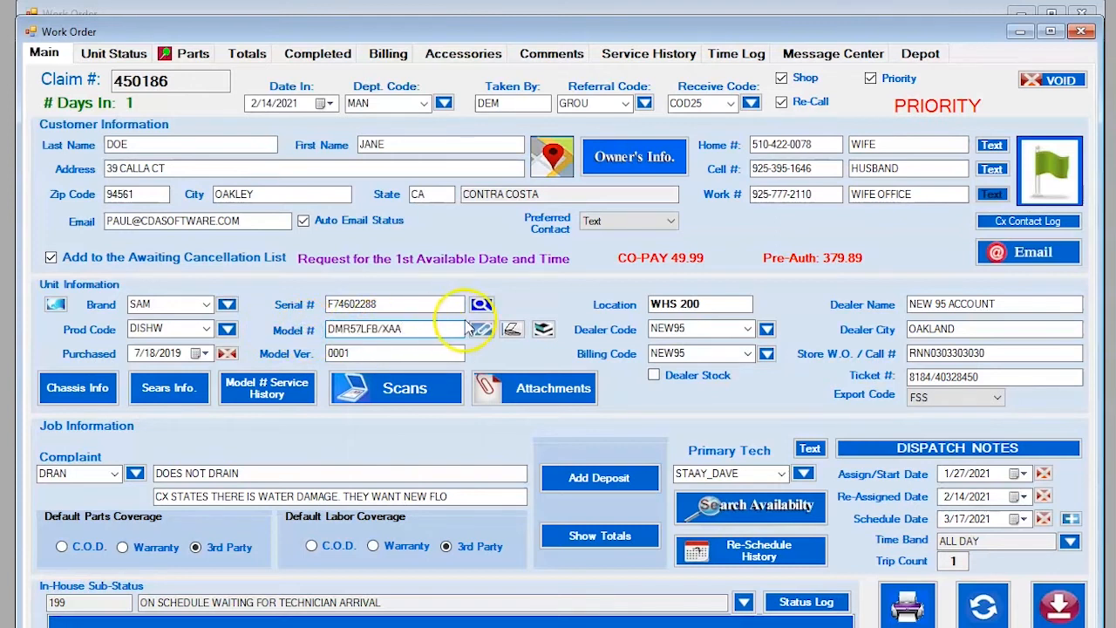
pyautogui.click(482, 337)
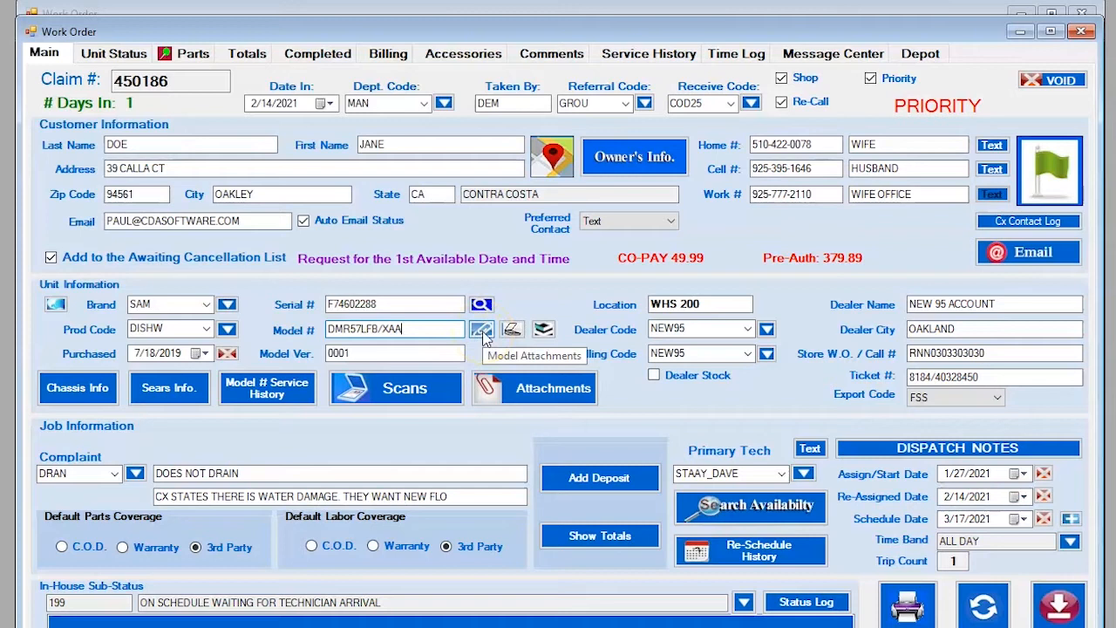
pyautogui.click(482, 332)
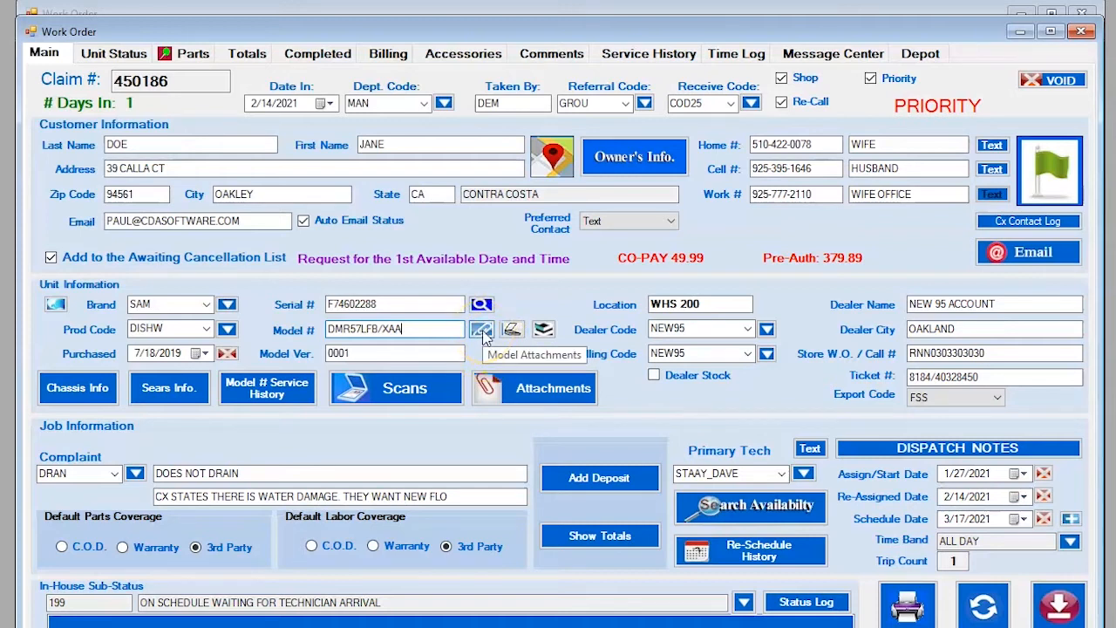
pyautogui.click(485, 334)
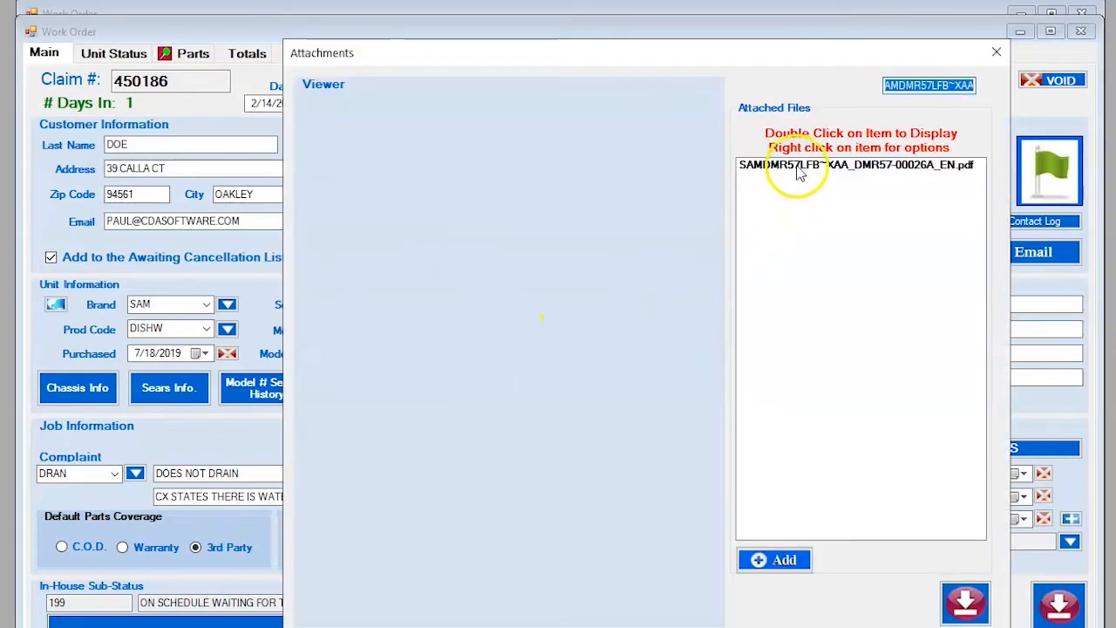
pyautogui.click(795, 166)
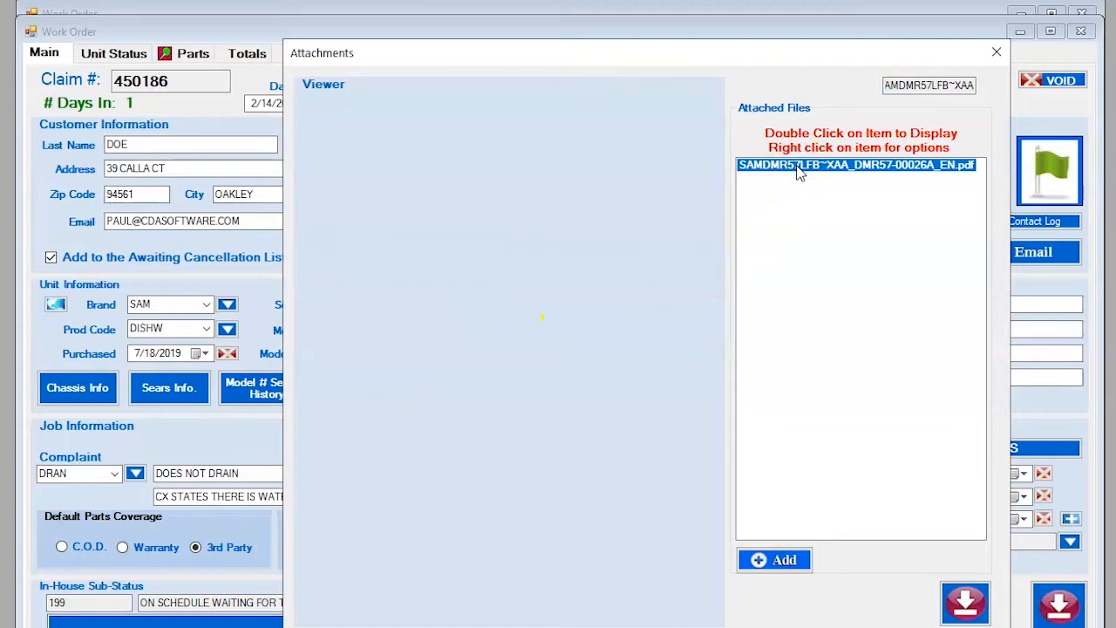
pyautogui.doubleClick(796, 167)
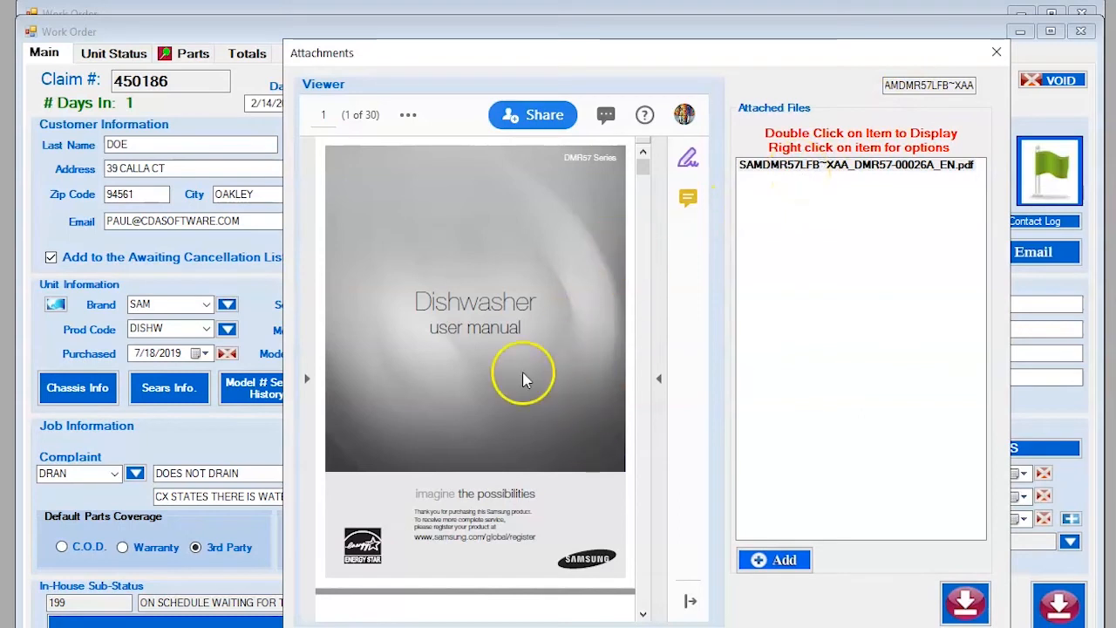
pyautogui.click(475, 462)
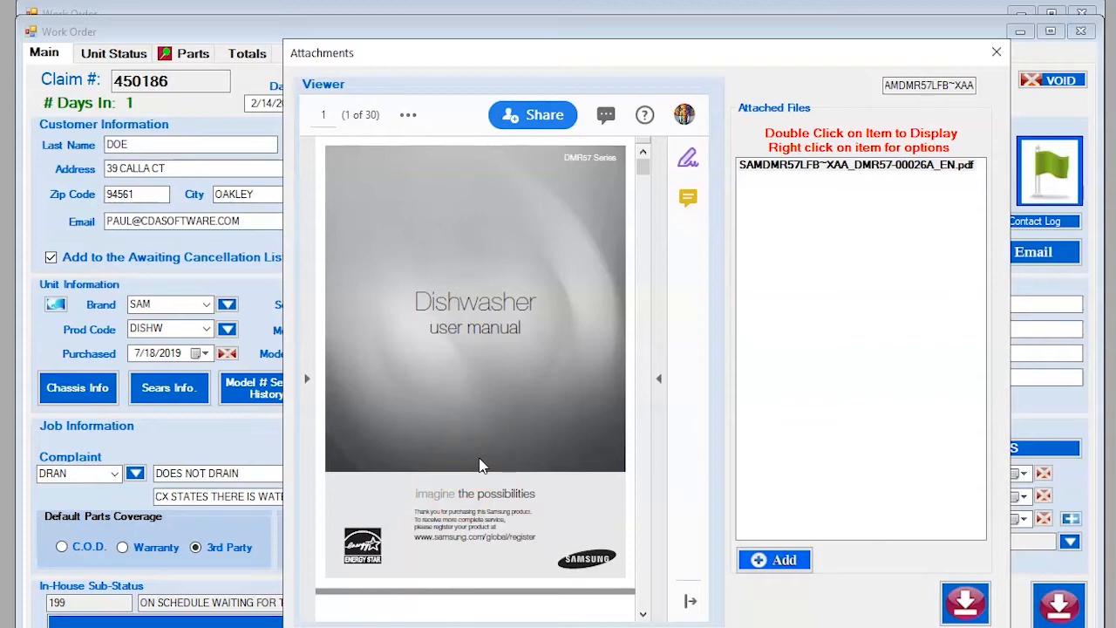
pyautogui.click(996, 53)
pyautogui.moveTo(406, 329); pyautogui.dragTo(320, 329)
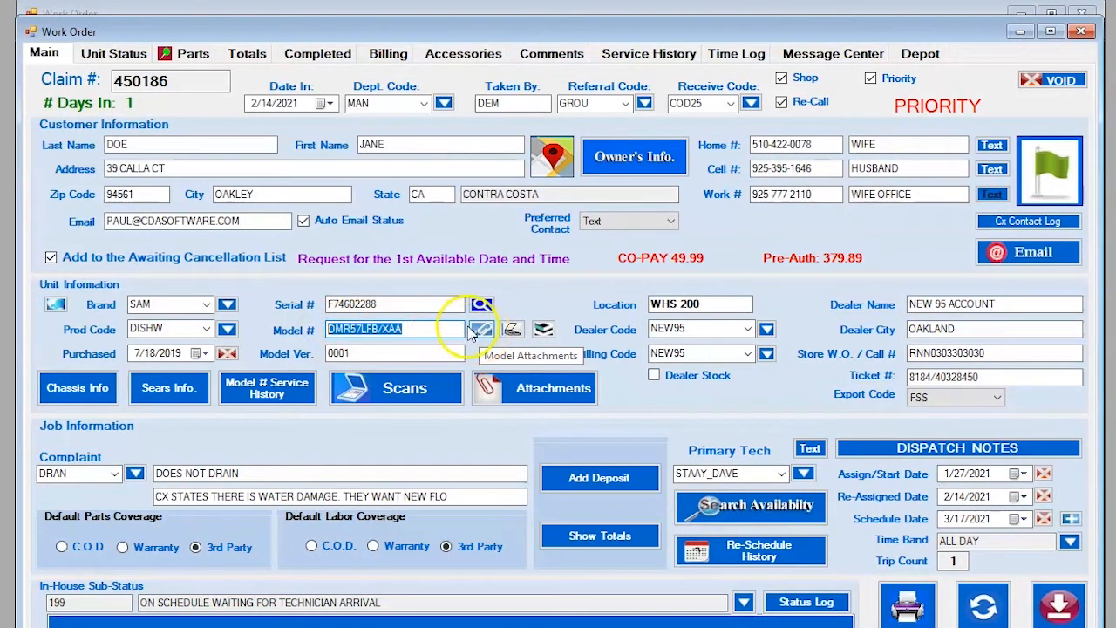
pyautogui.click(418, 328)
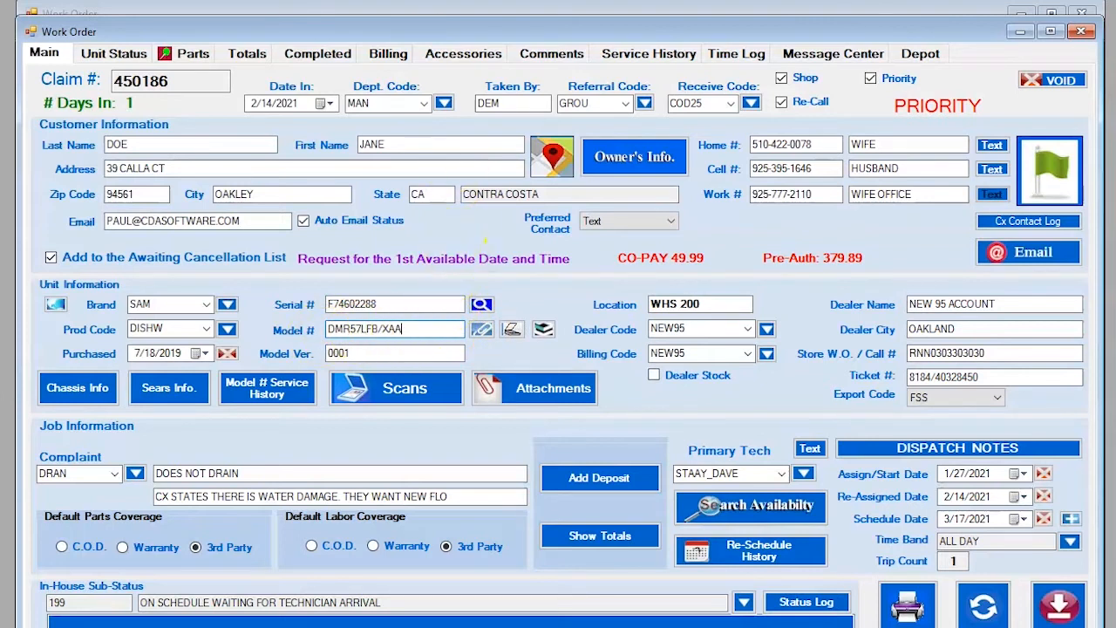
# Open Model Number Setup and edit the SAM DMR57LFB/XAA model entry.
pyautogui.click(327, 1)
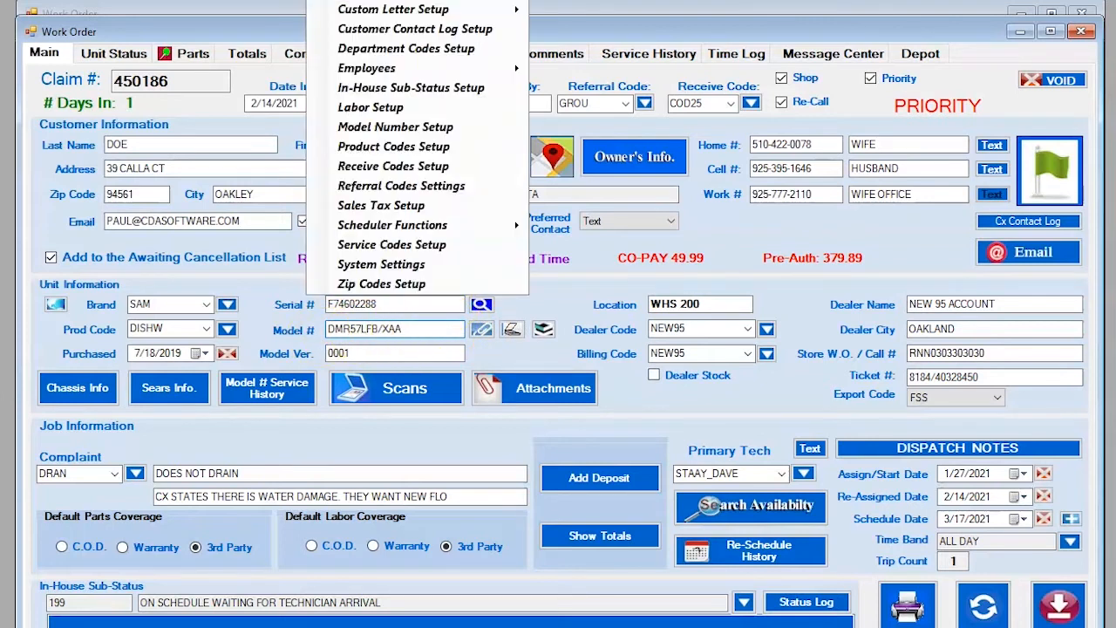
pyautogui.click(375, 128)
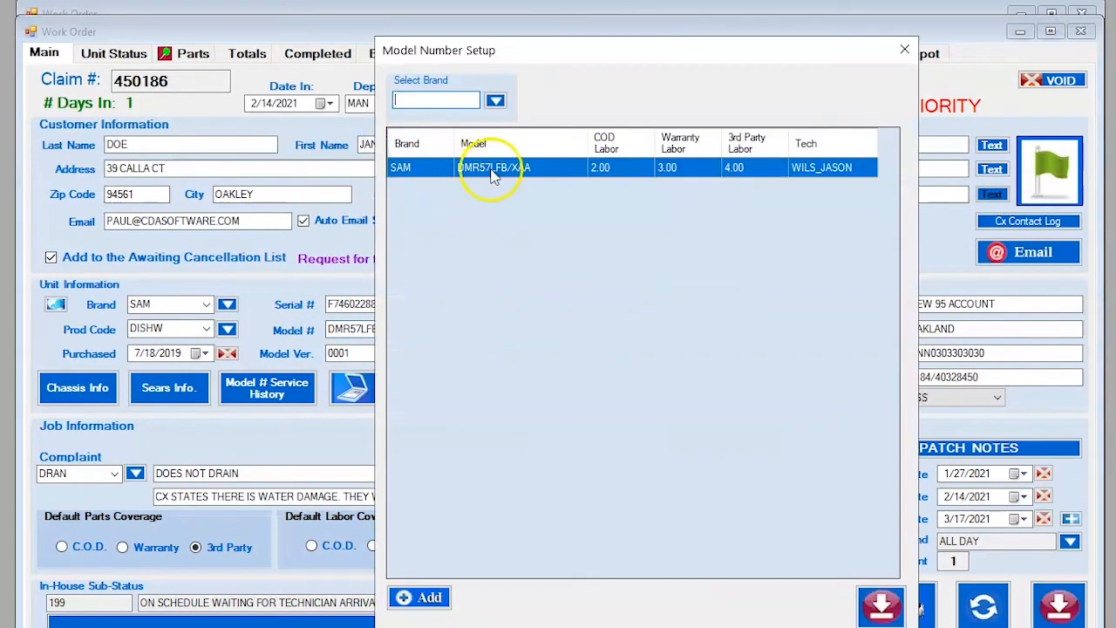
pyautogui.moveTo(562, 62); pyautogui.dragTo(673, 52)
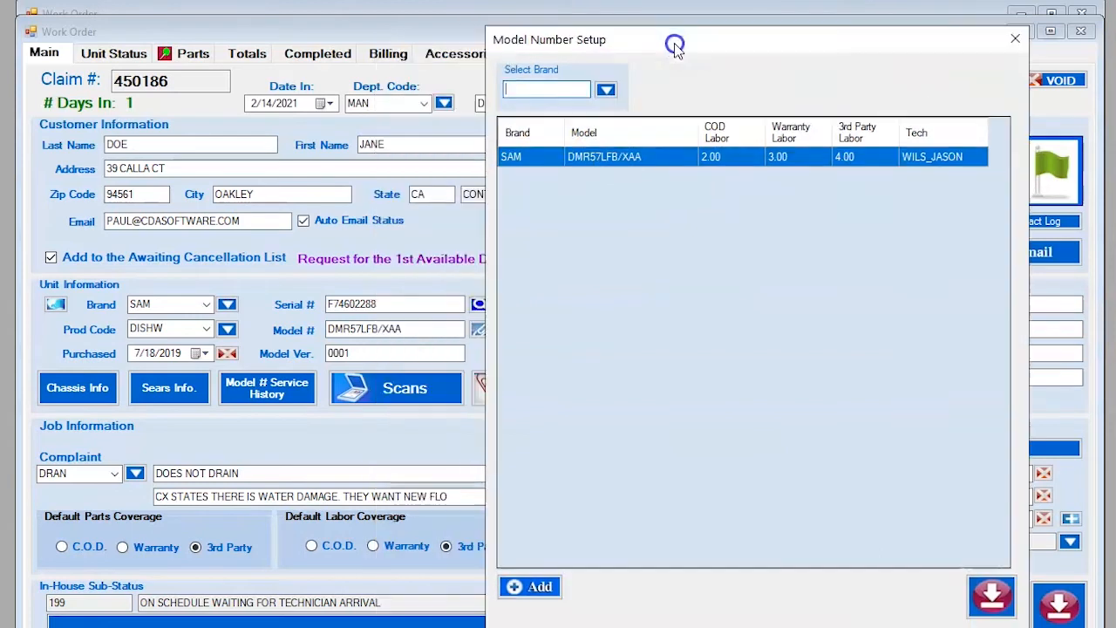
pyautogui.rightClick(608, 163)
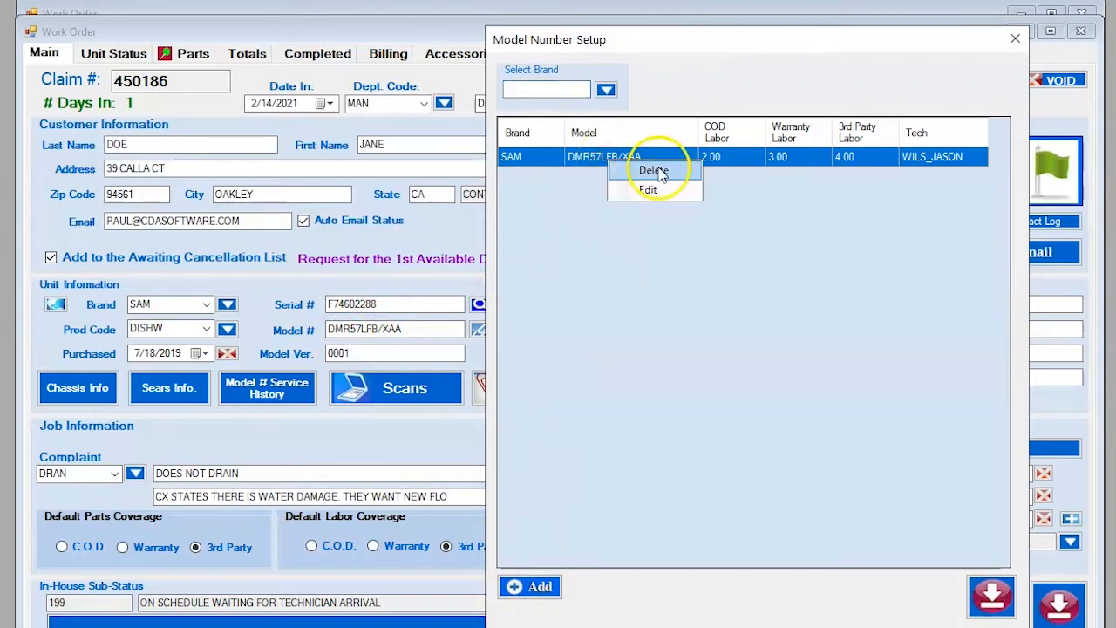
pyautogui.click(628, 299)
pyautogui.rightClick(592, 158)
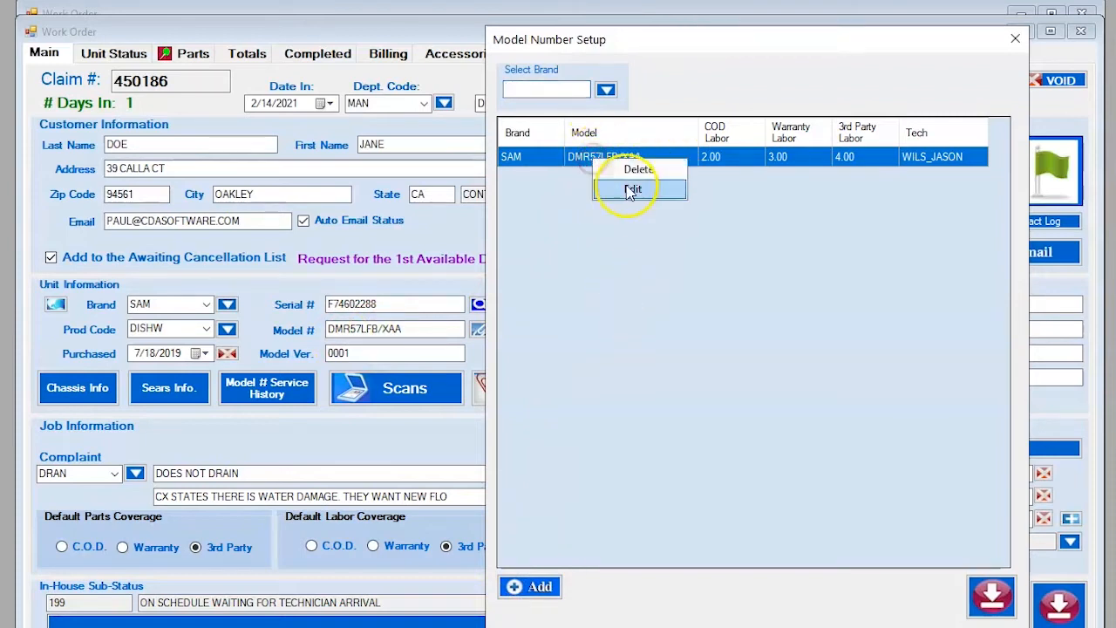
pyautogui.click(633, 189)
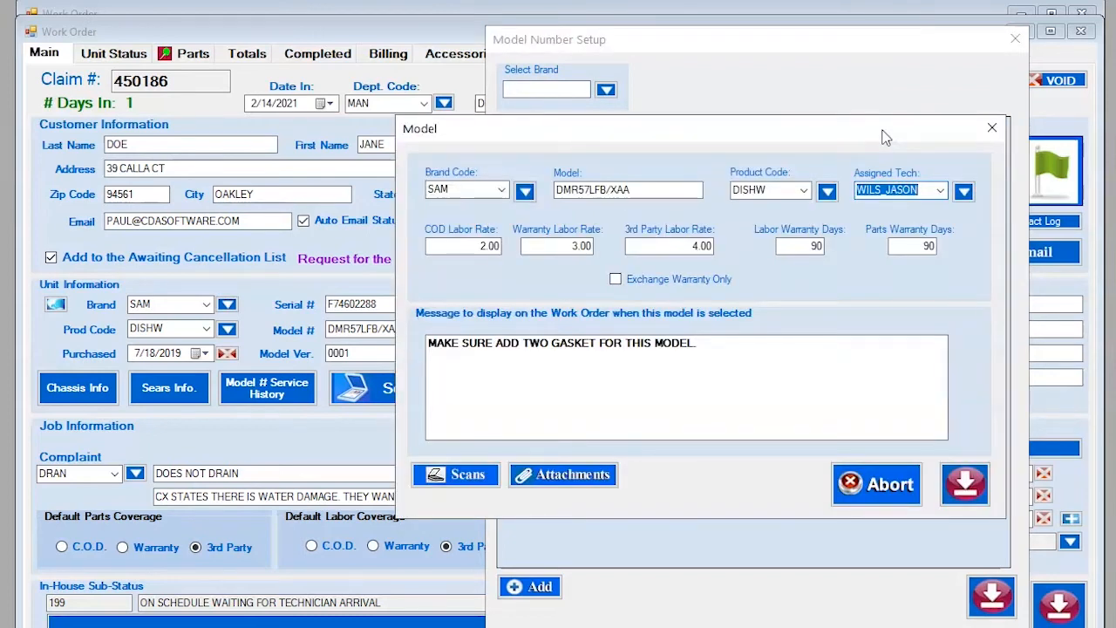
# Review the model name, product code DISHW, assigned technician and work-order message fields.
pyautogui.click(447, 212)
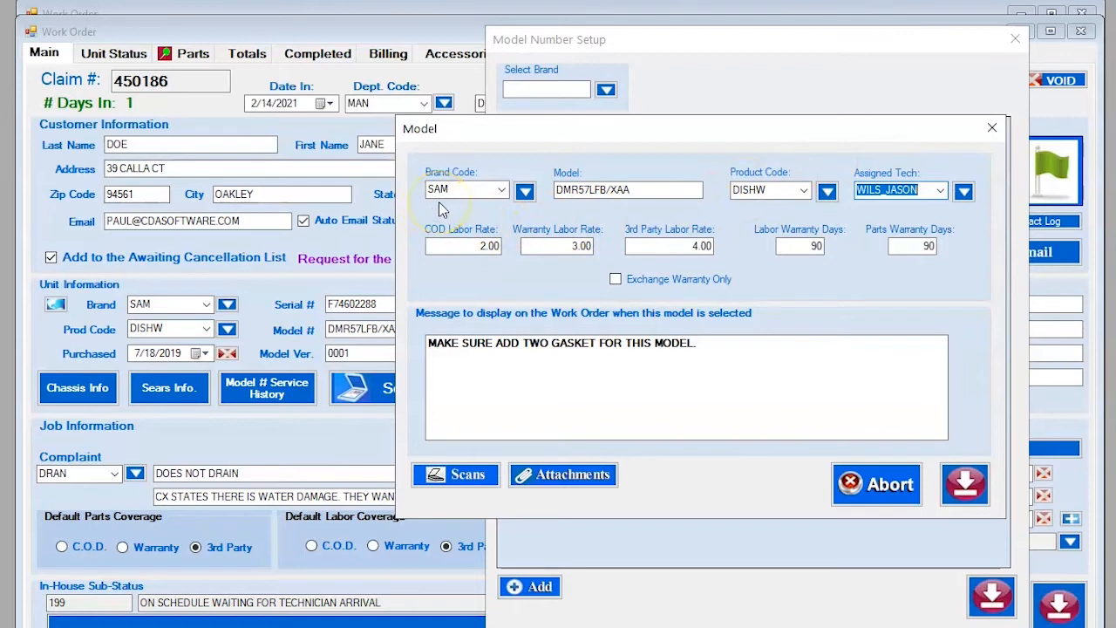
pyautogui.click(627, 198)
pyautogui.click(639, 195)
pyautogui.click(747, 193)
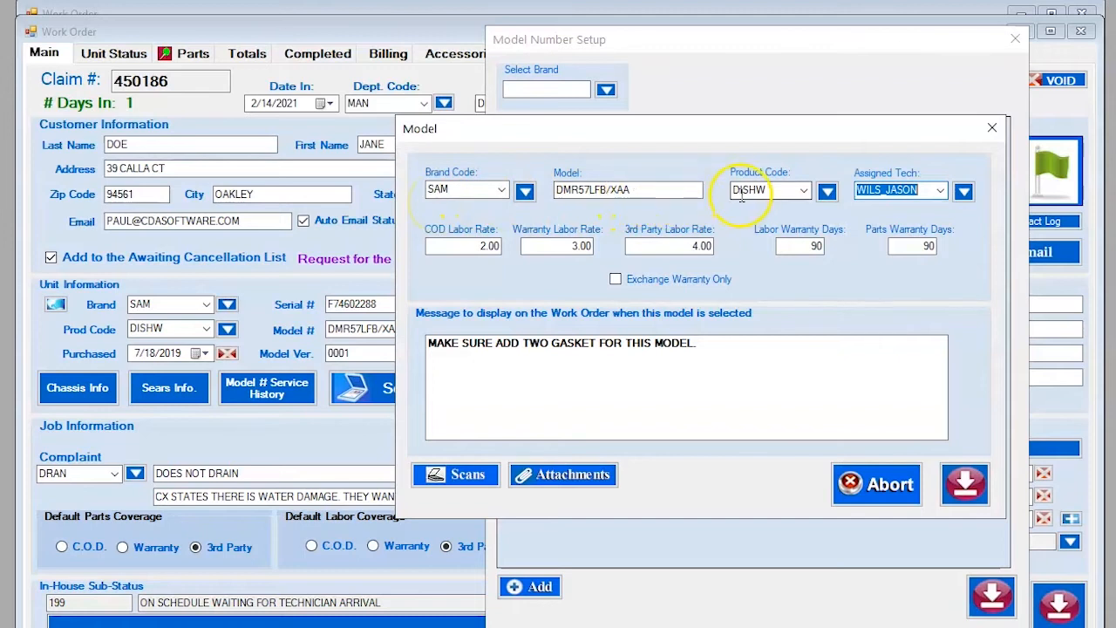
pyautogui.click(885, 193)
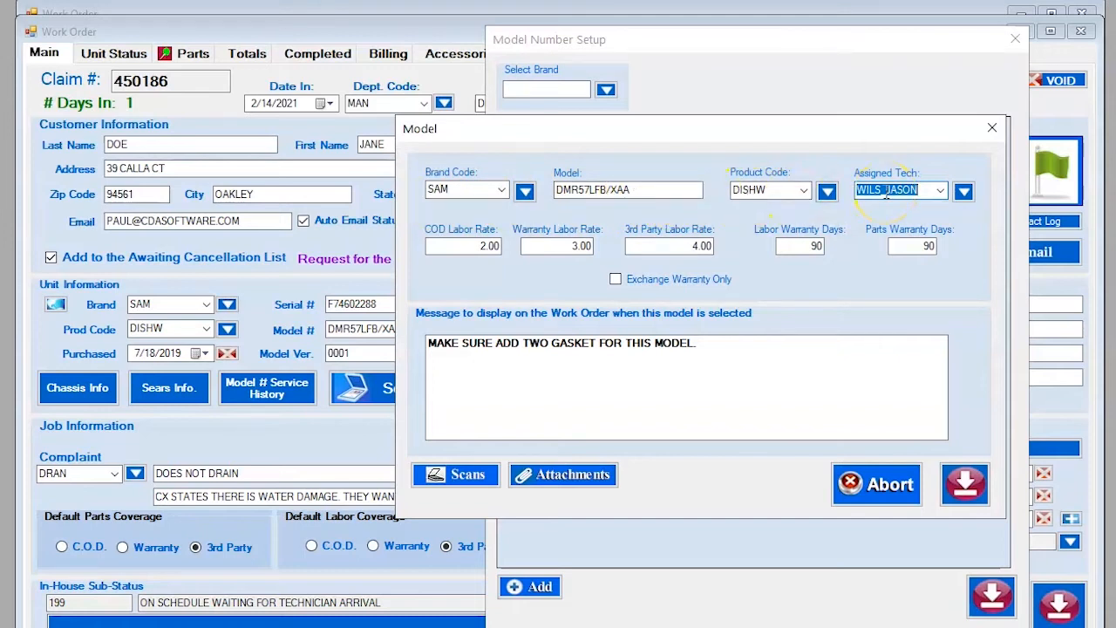
pyautogui.click(574, 188)
pyautogui.click(582, 194)
pyautogui.click(751, 346)
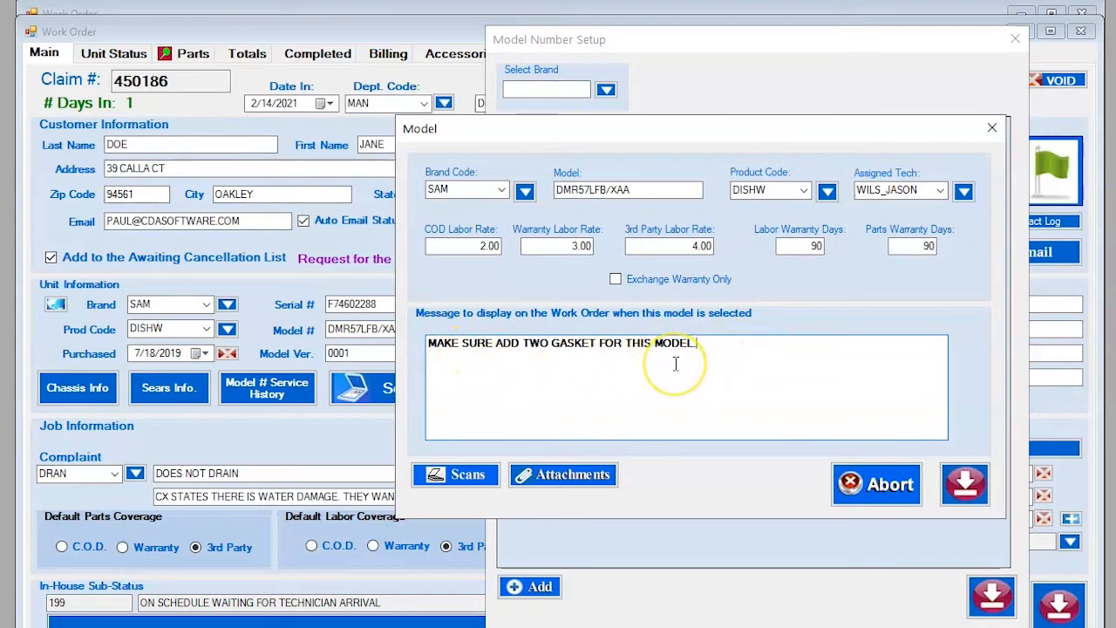
# Open the model's Attachments listing SAMDMR57LFB~XAA_DMR57-00026A_EN.pdf and start adding a file.
pyautogui.click(546, 482)
pyautogui.click(786, 198)
pyautogui.click(756, 561)
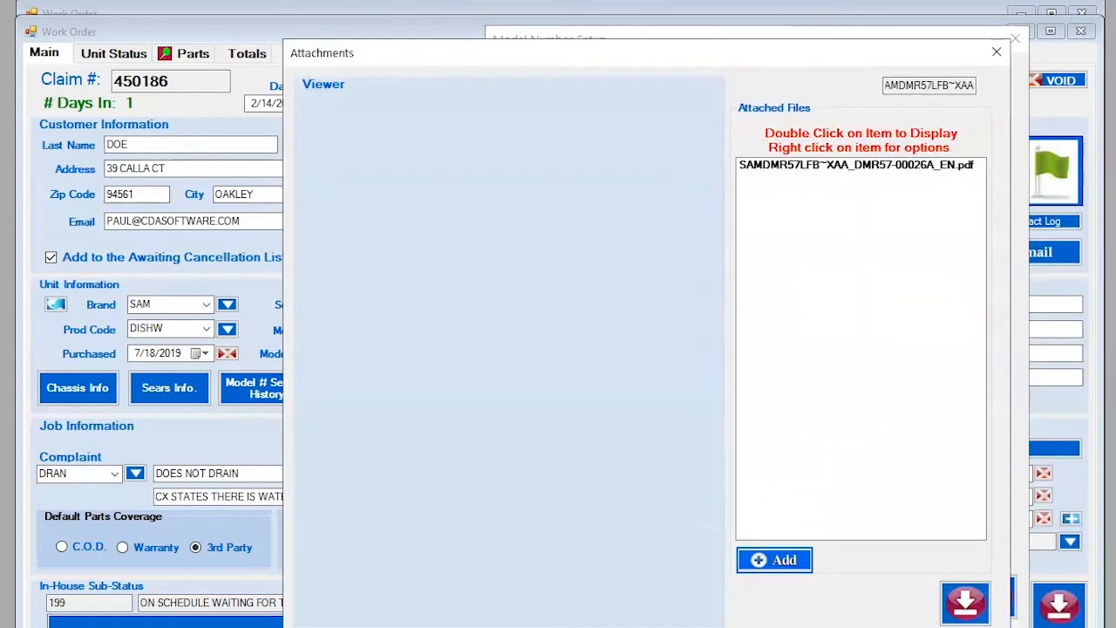
# View file options for the attached PDF, then close the Attachments window.
pyautogui.rightClick(793, 166)
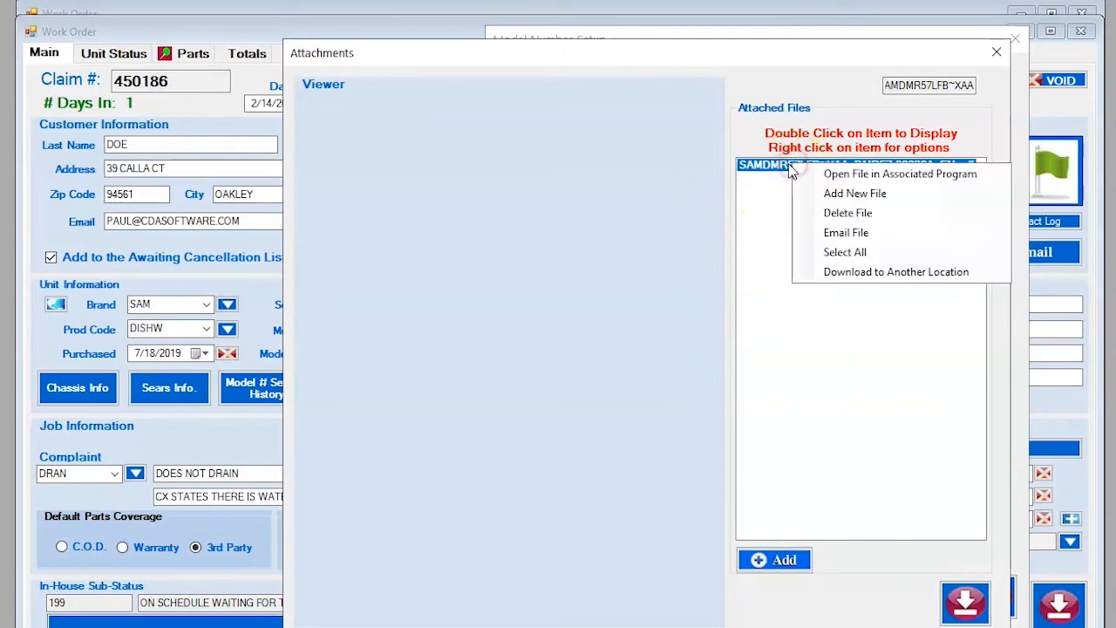
pyautogui.click(839, 176)
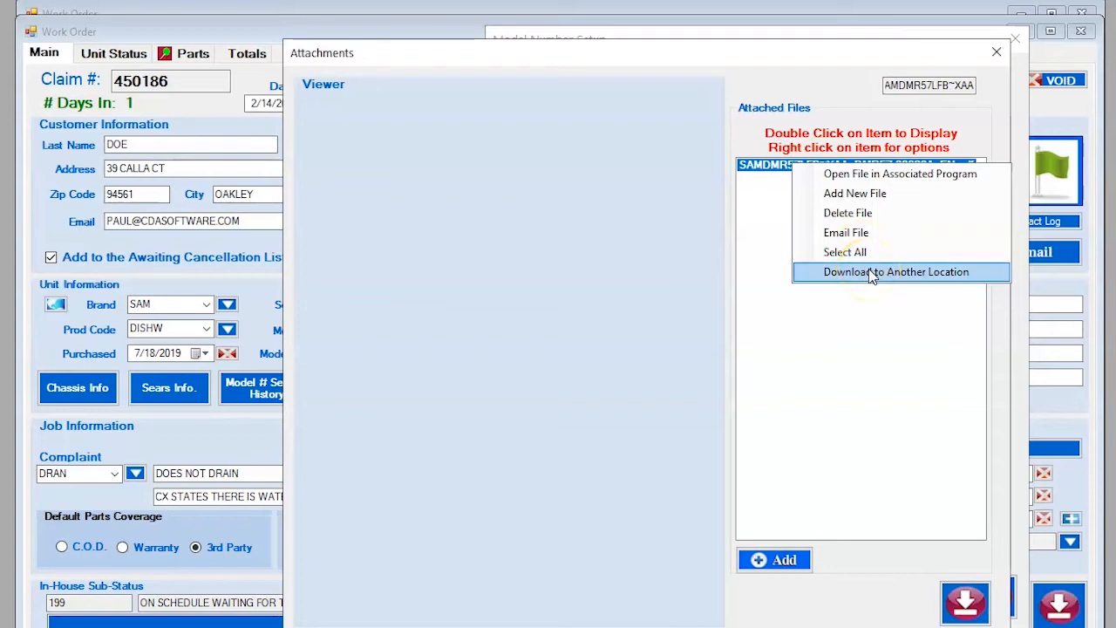
pyautogui.click(868, 362)
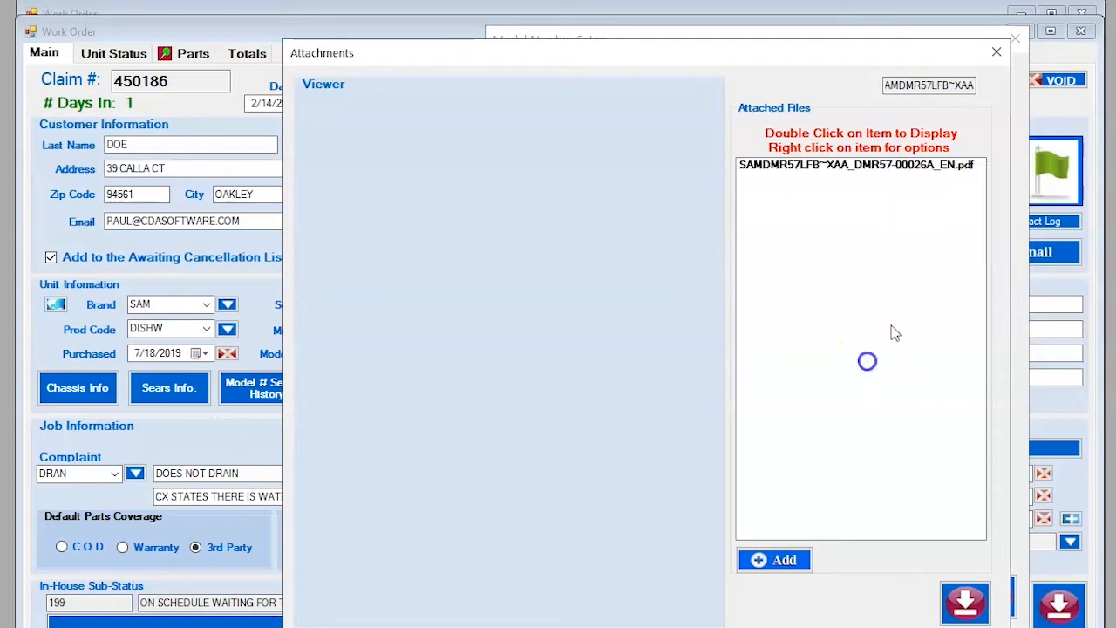
pyautogui.click(996, 54)
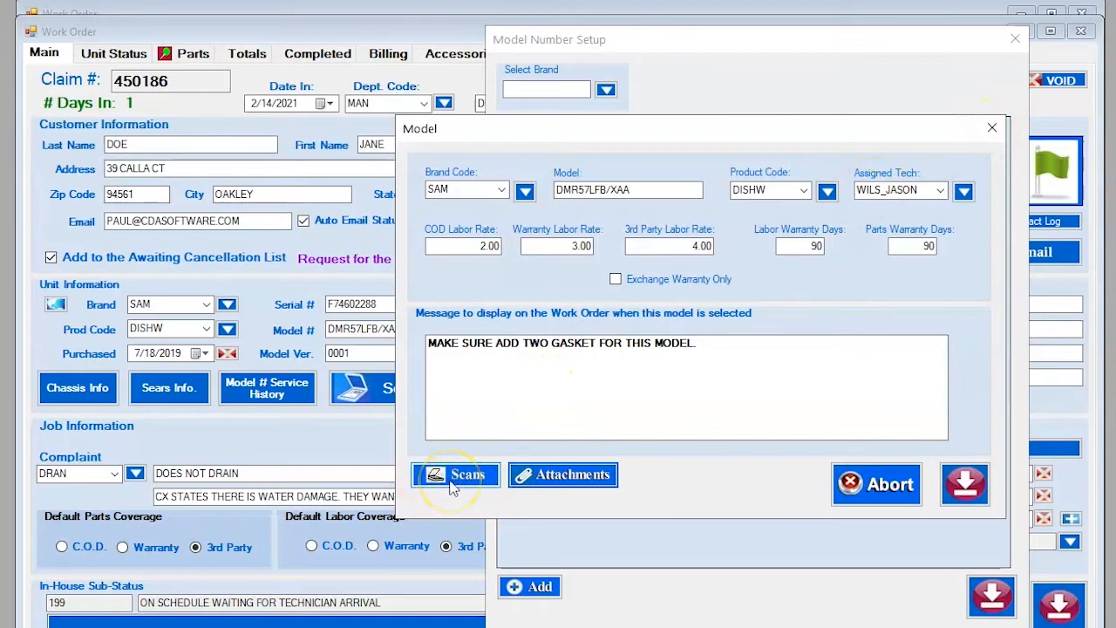
# Close the model editor, start a new model entry, and open then close the Brand list.
pyautogui.click(991, 130)
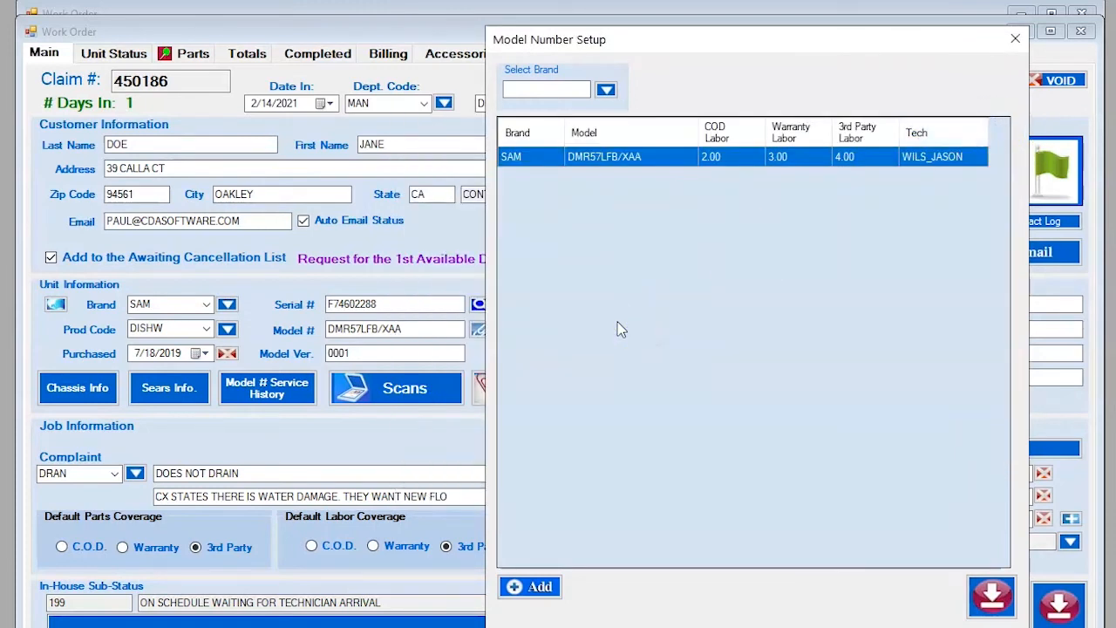
pyautogui.click(534, 587)
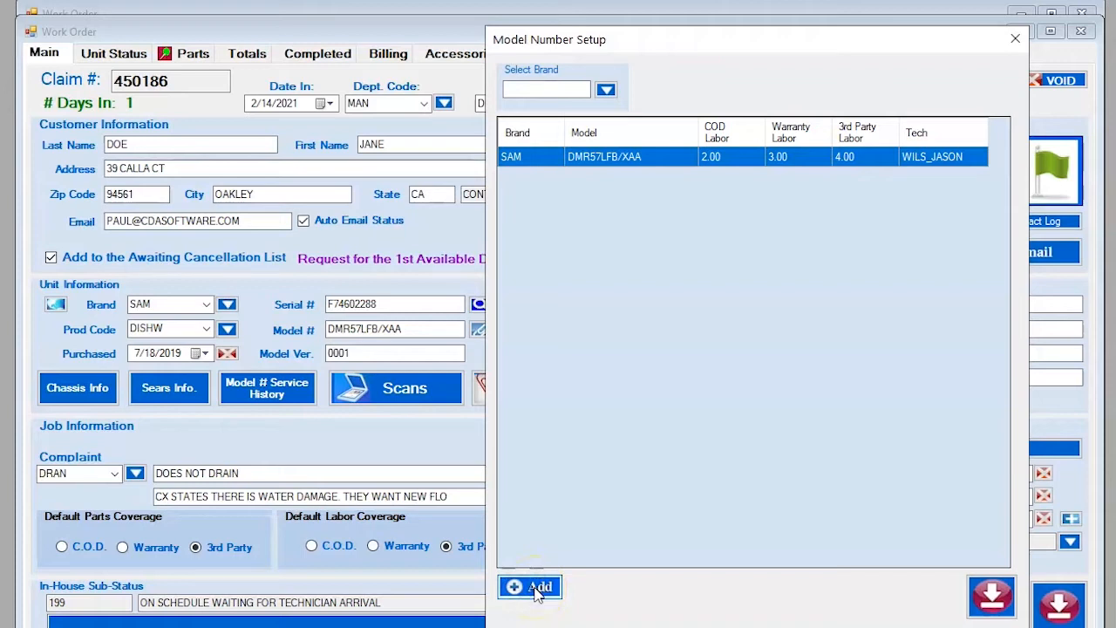
pyautogui.click(536, 589)
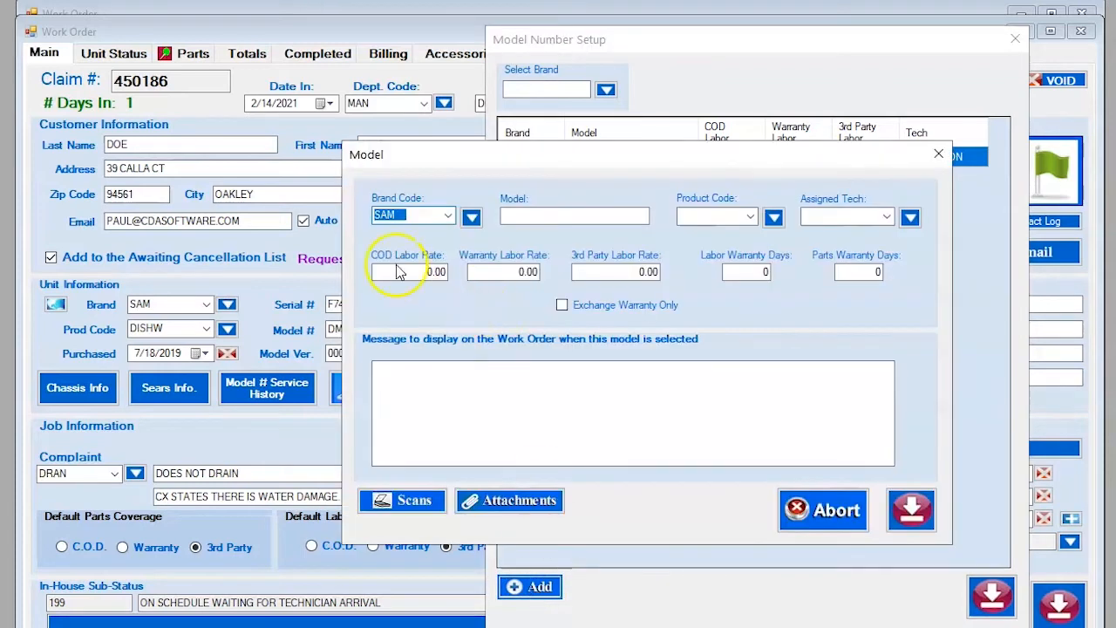
pyautogui.click(470, 217)
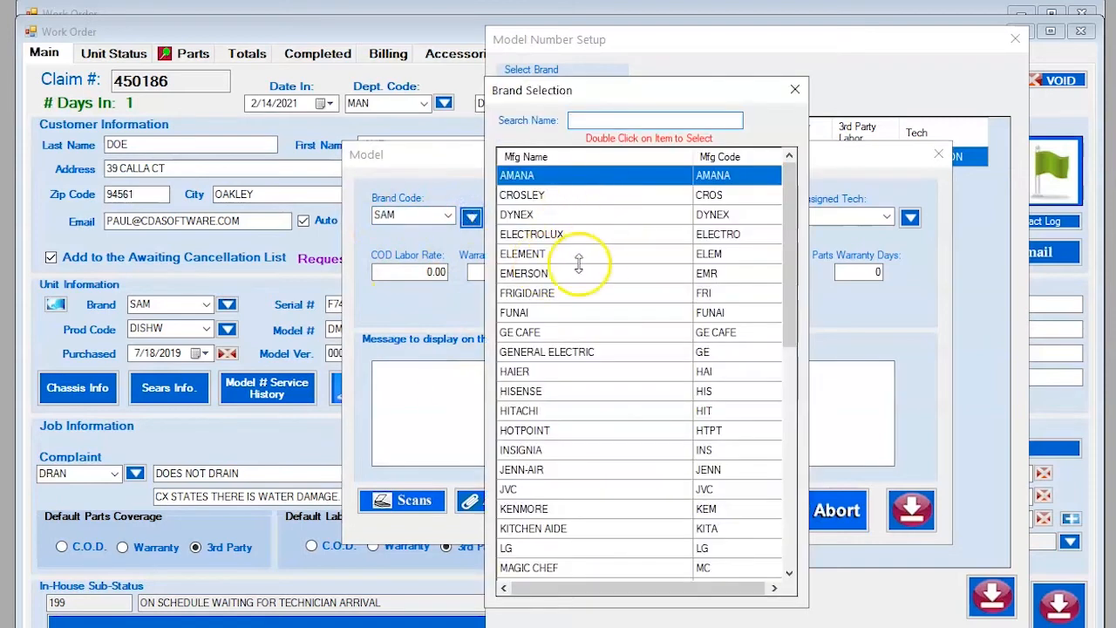
pyautogui.click(794, 89)
# Open and close the Product Code list, discard the new entry and close Model Number Setup.
pyautogui.click(633, 220)
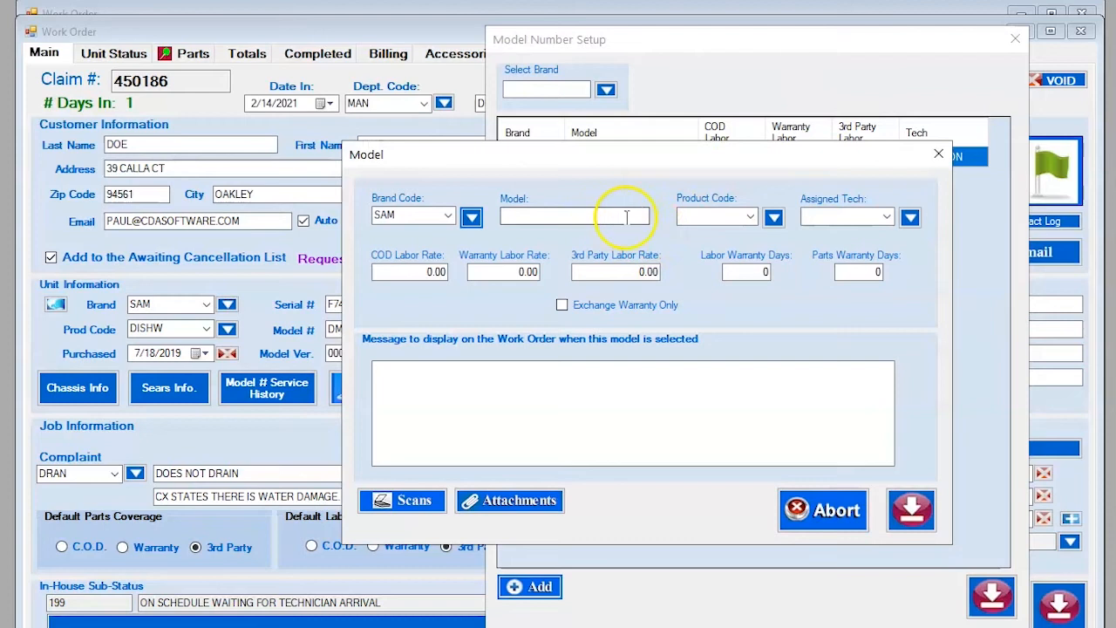
pyautogui.click(773, 218)
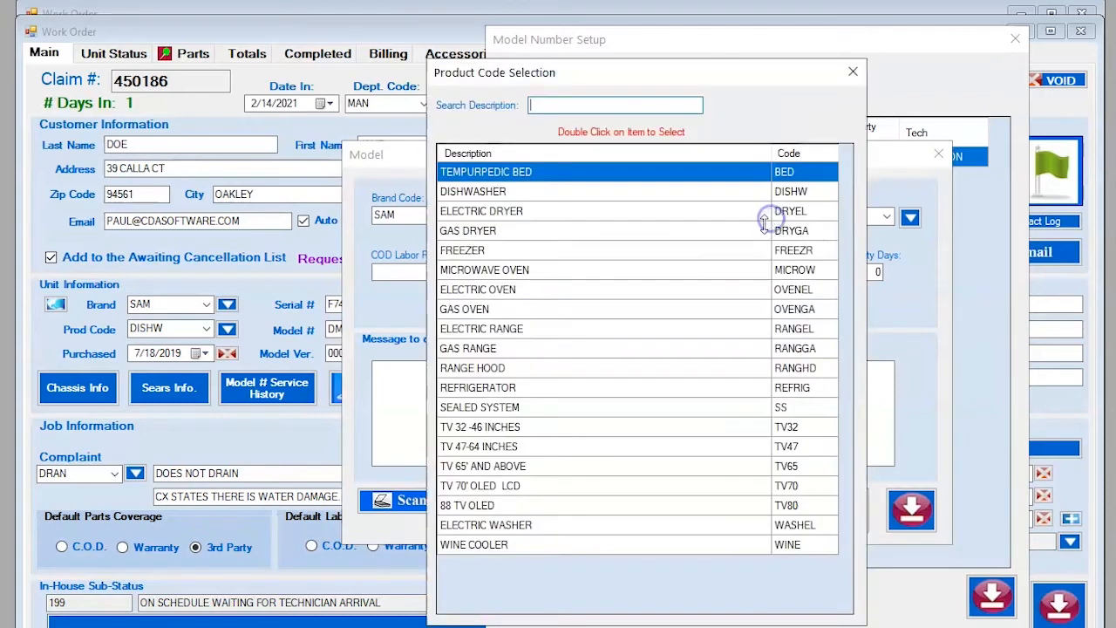
pyautogui.click(853, 73)
pyautogui.click(929, 157)
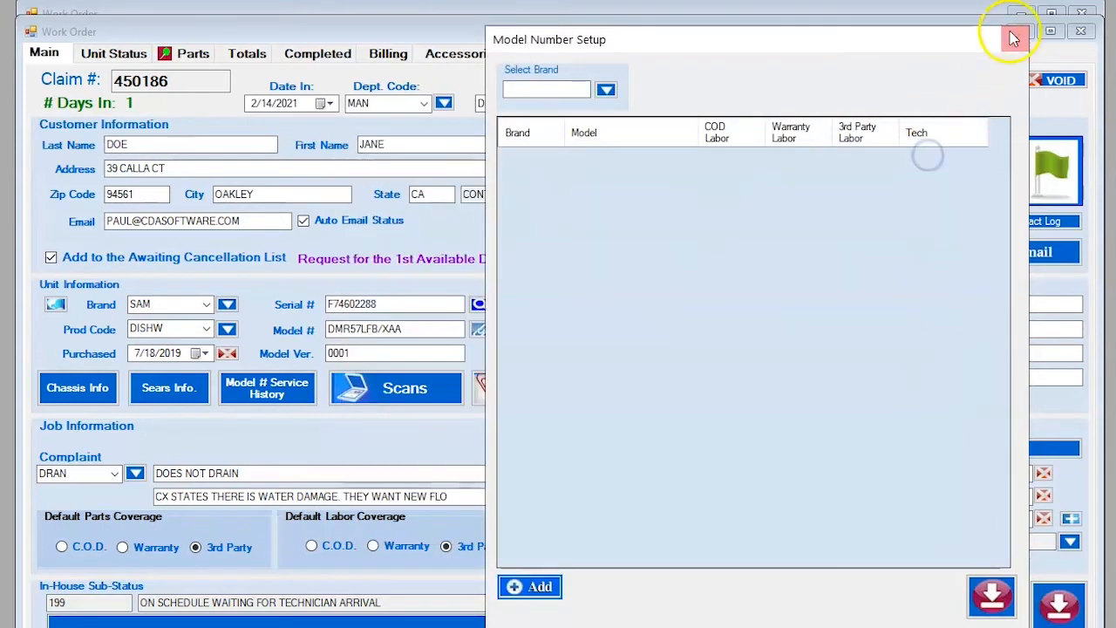
pyautogui.click(1015, 38)
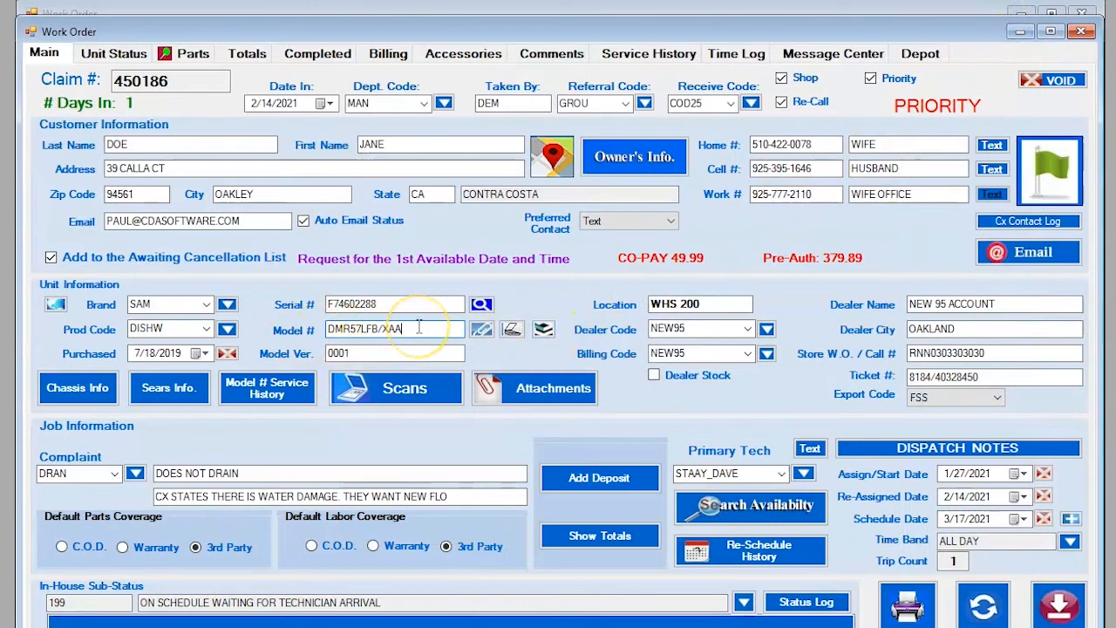
pyautogui.click(486, 336)
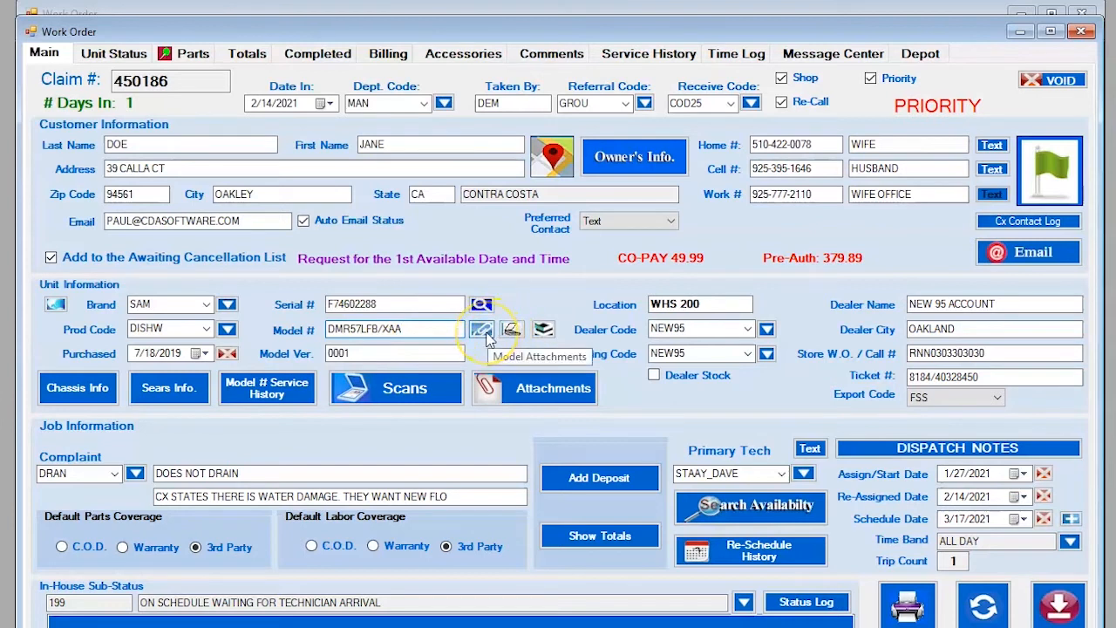
pyautogui.click(511, 331)
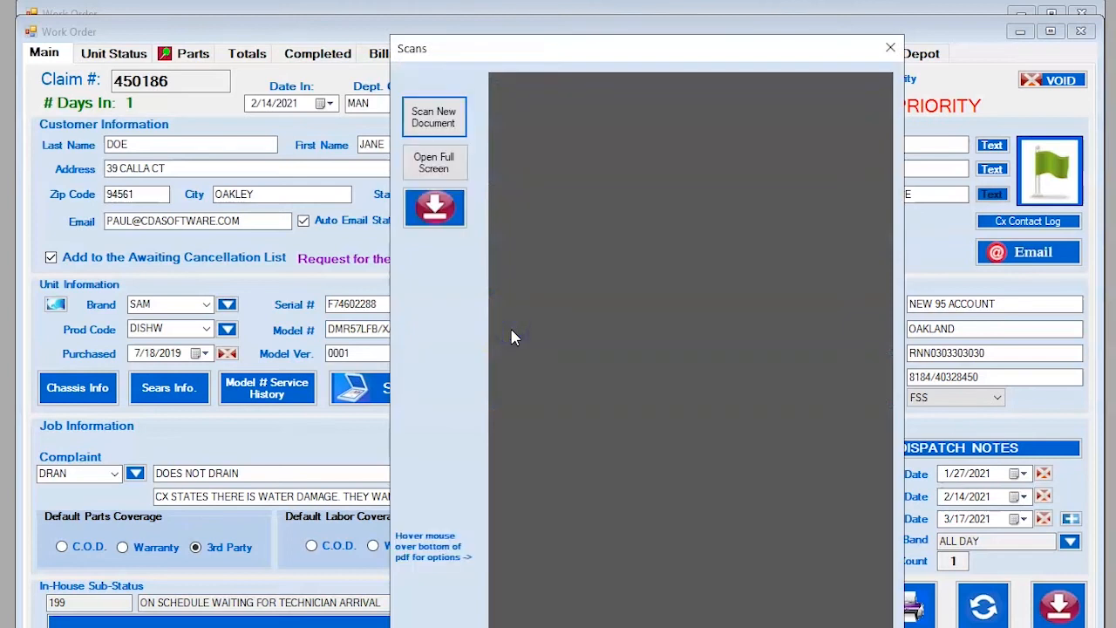
pyautogui.click(890, 49)
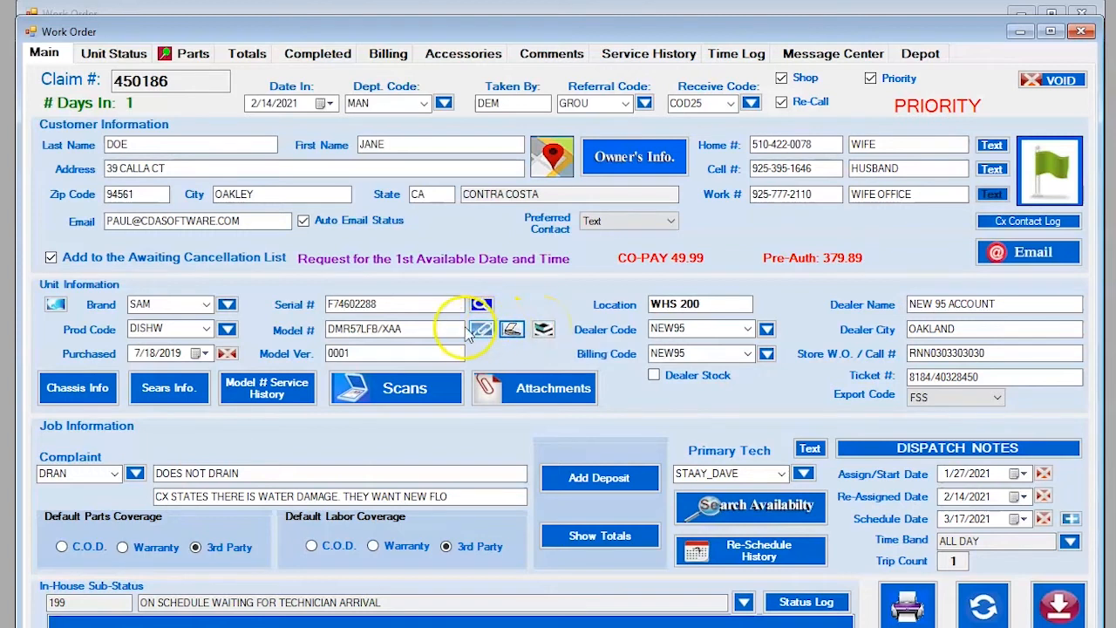
pyautogui.click(542, 329)
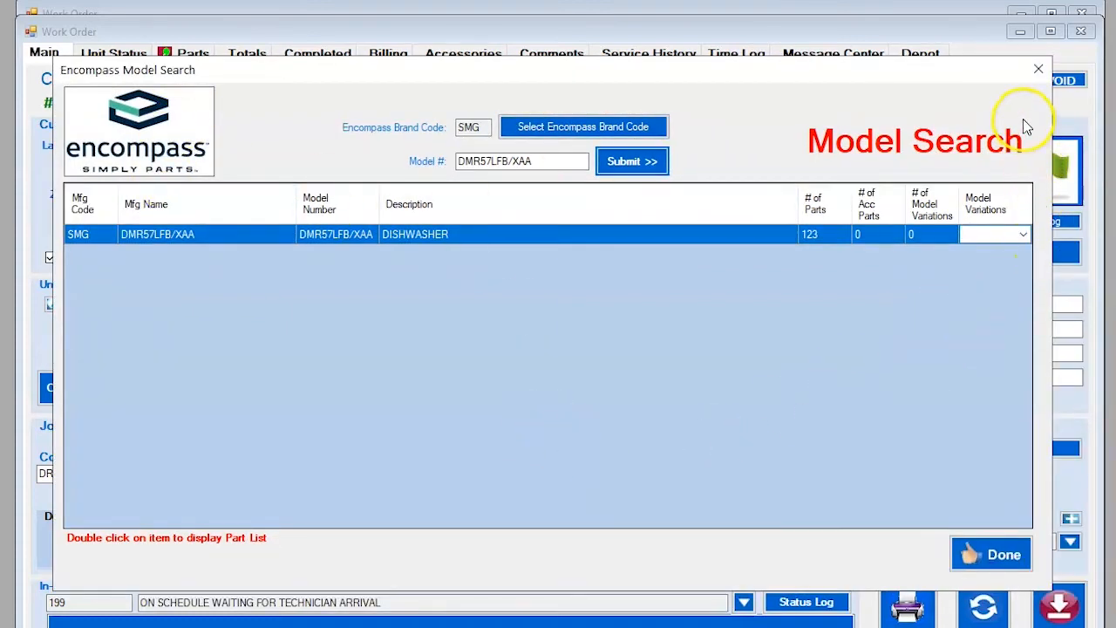
pyautogui.click(1039, 70)
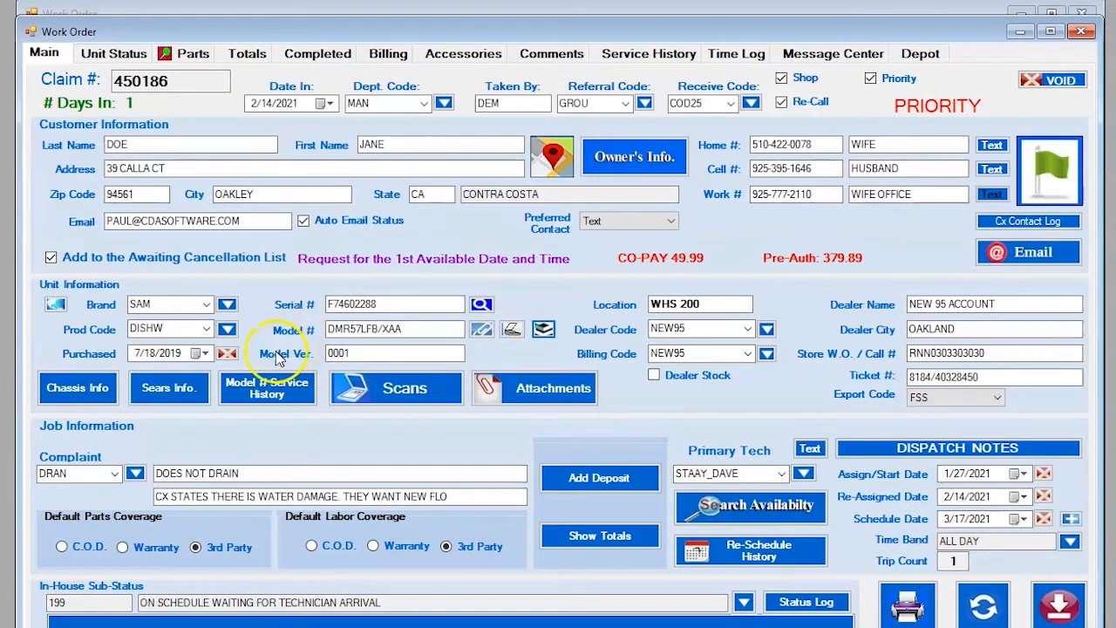
pyautogui.click(340, 353)
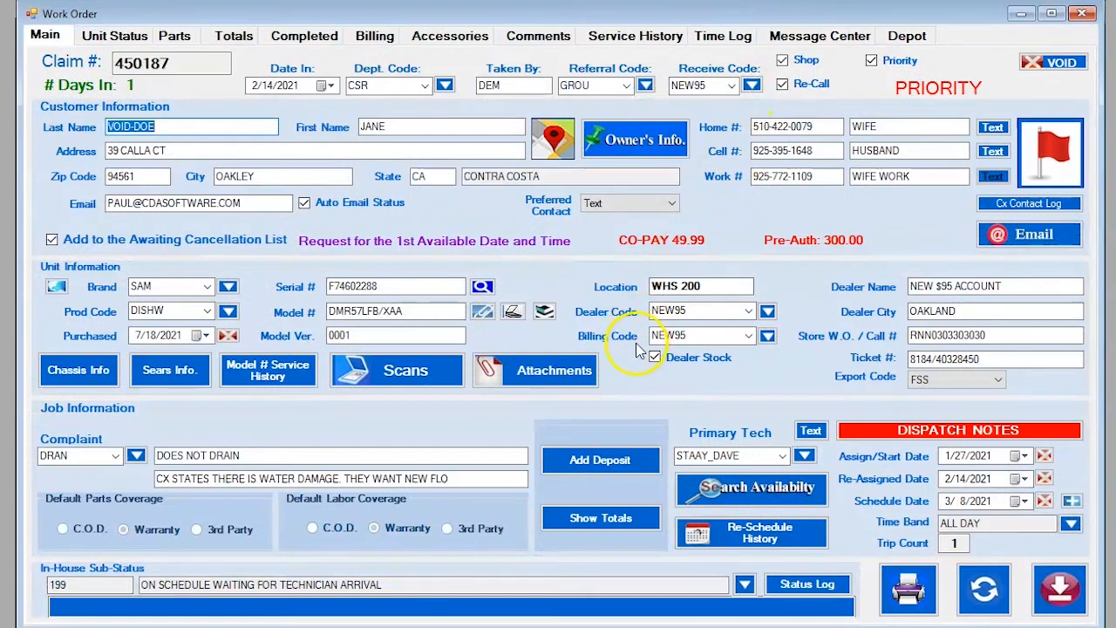
pyautogui.click(655, 357)
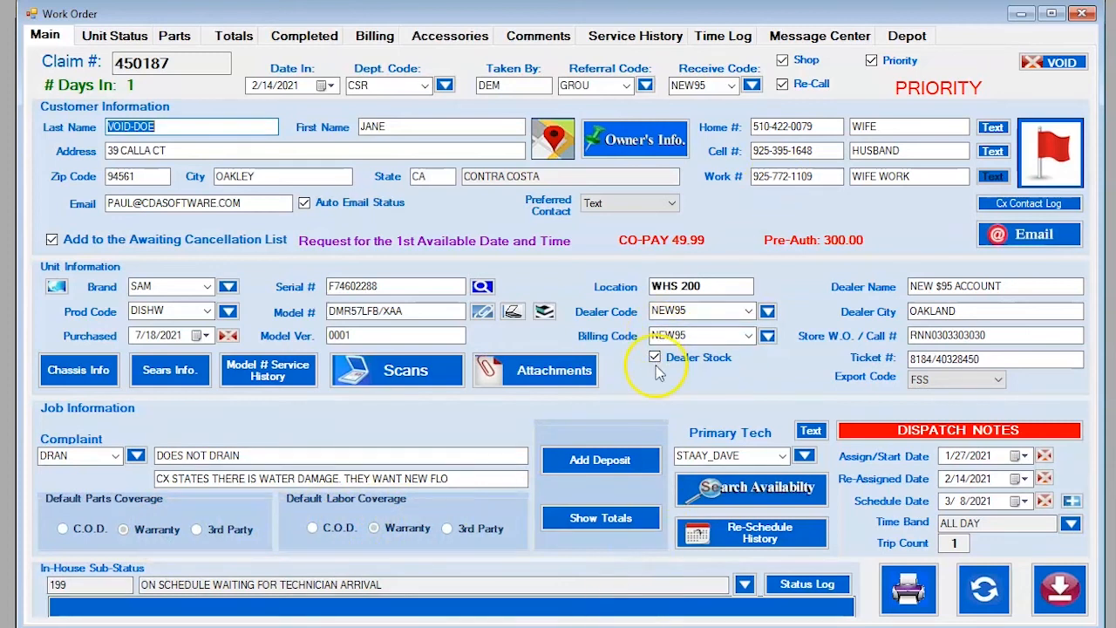
pyautogui.click(631, 625)
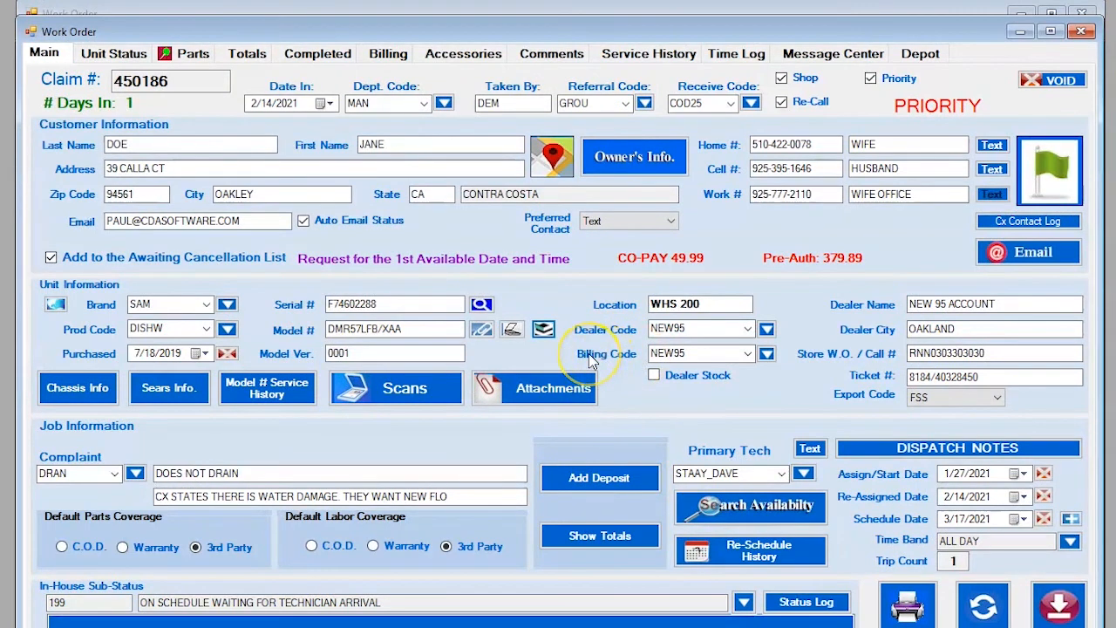
pyautogui.click(766, 354)
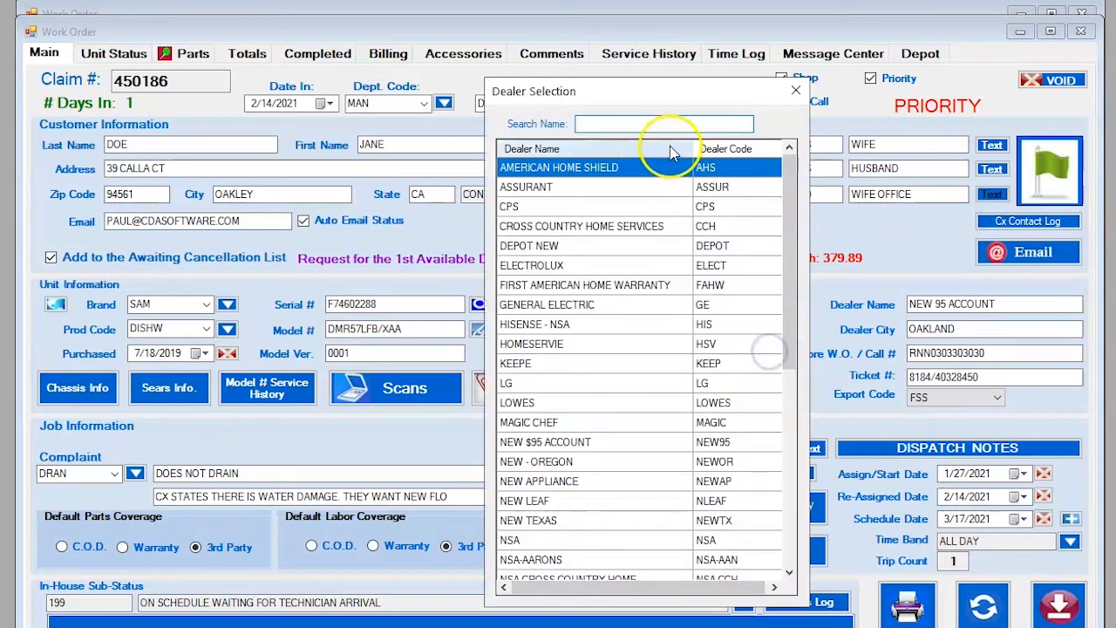
pyautogui.click(793, 91)
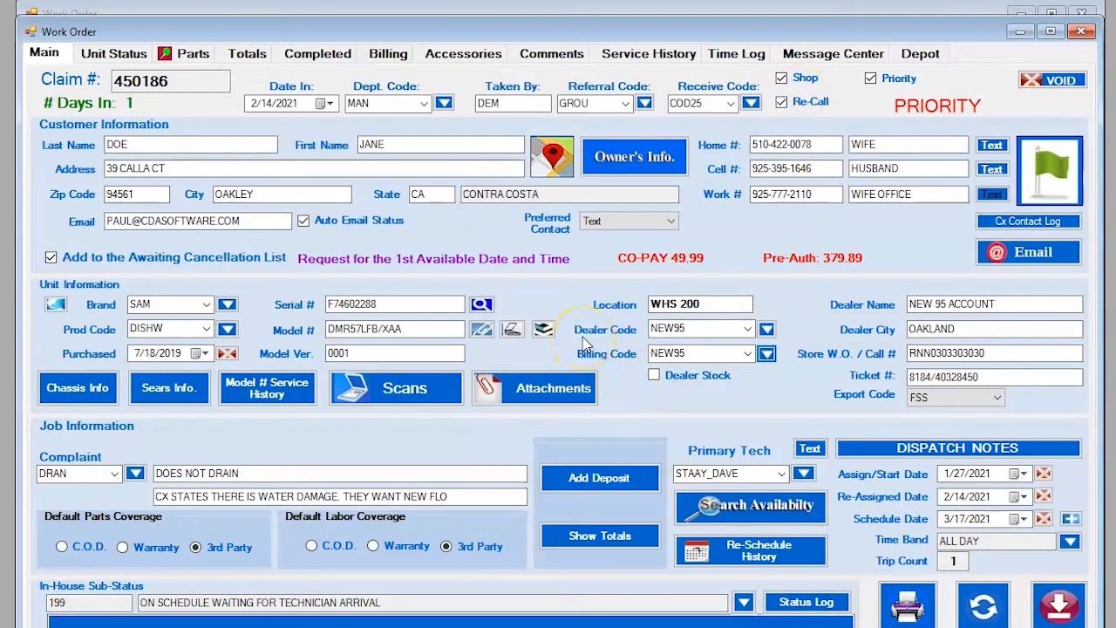
pyautogui.click(767, 329)
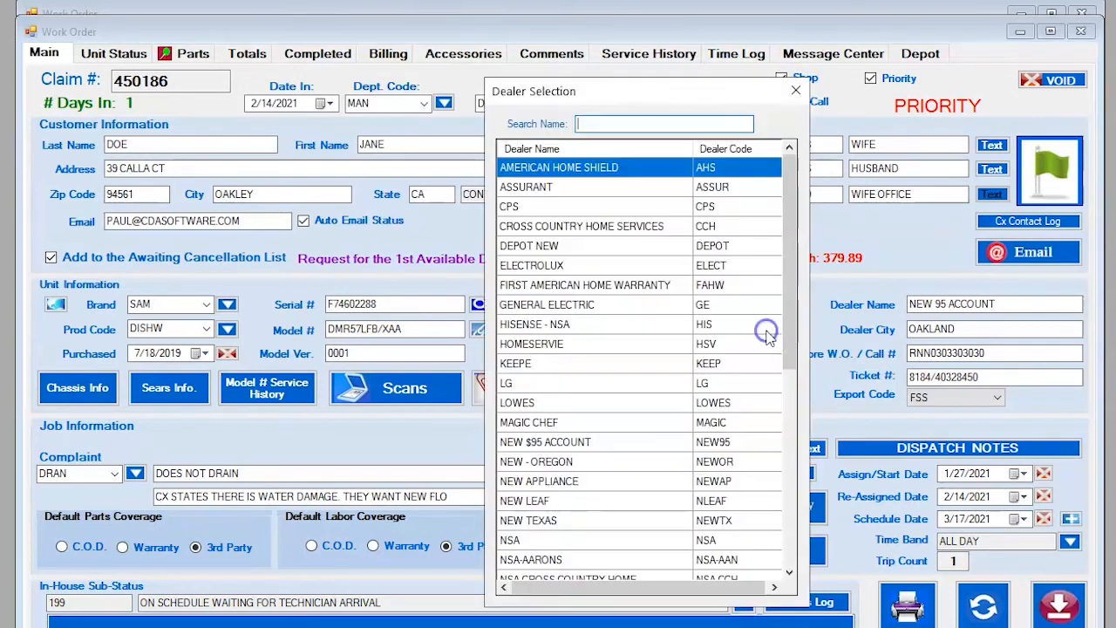
pyautogui.click(795, 91)
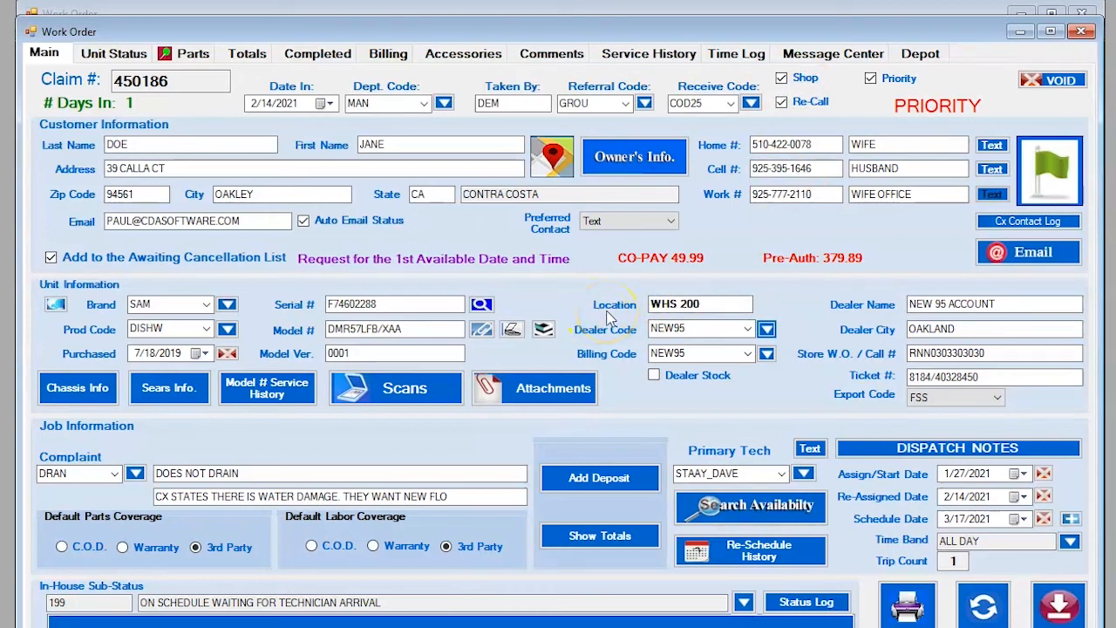
pyautogui.click(718, 303)
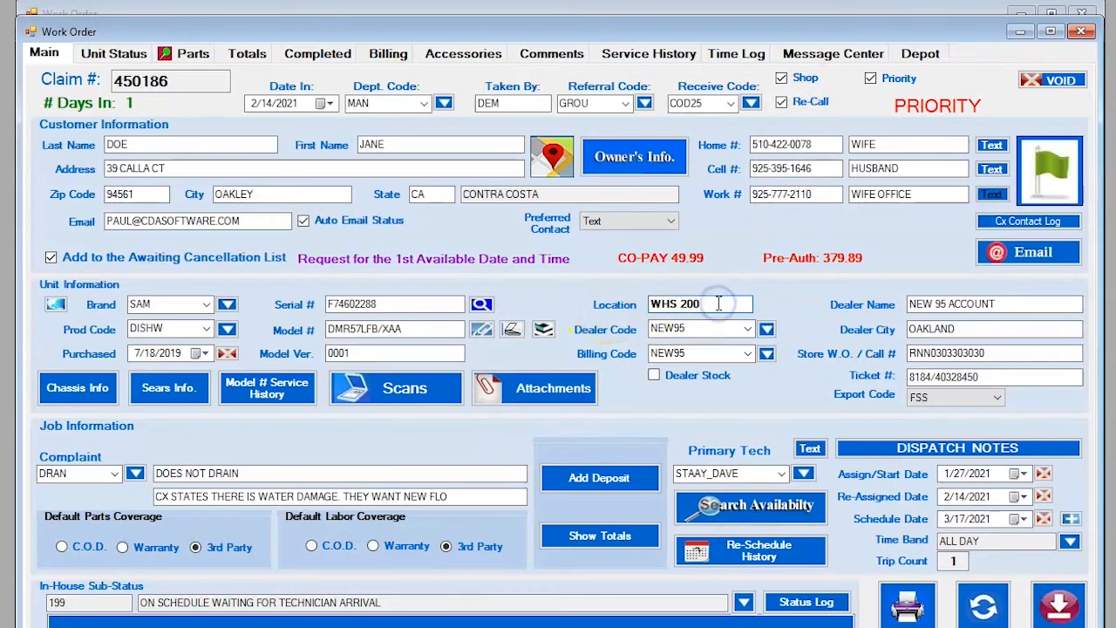
pyautogui.click(559, 308)
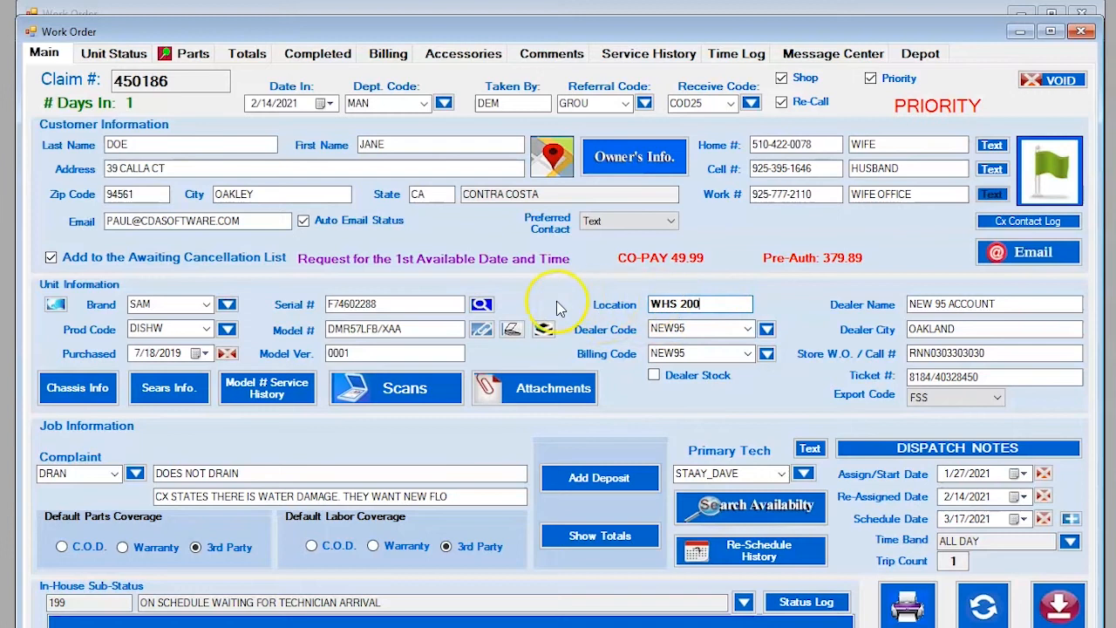
pyautogui.click(653, 307)
pyautogui.click(1001, 353)
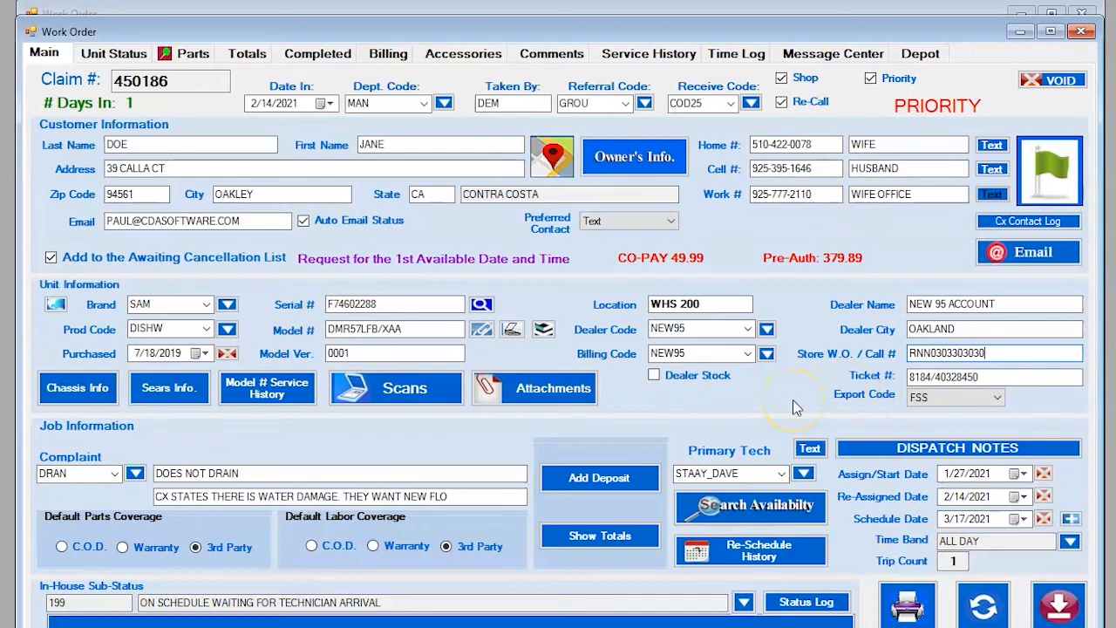
pyautogui.click(929, 402)
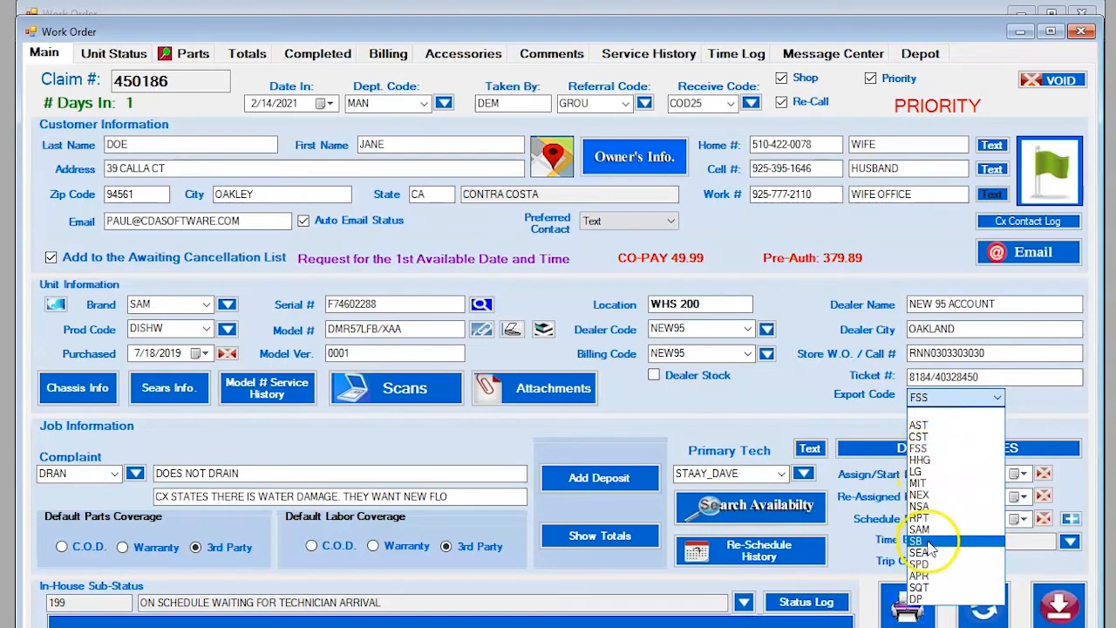
pyautogui.click(819, 390)
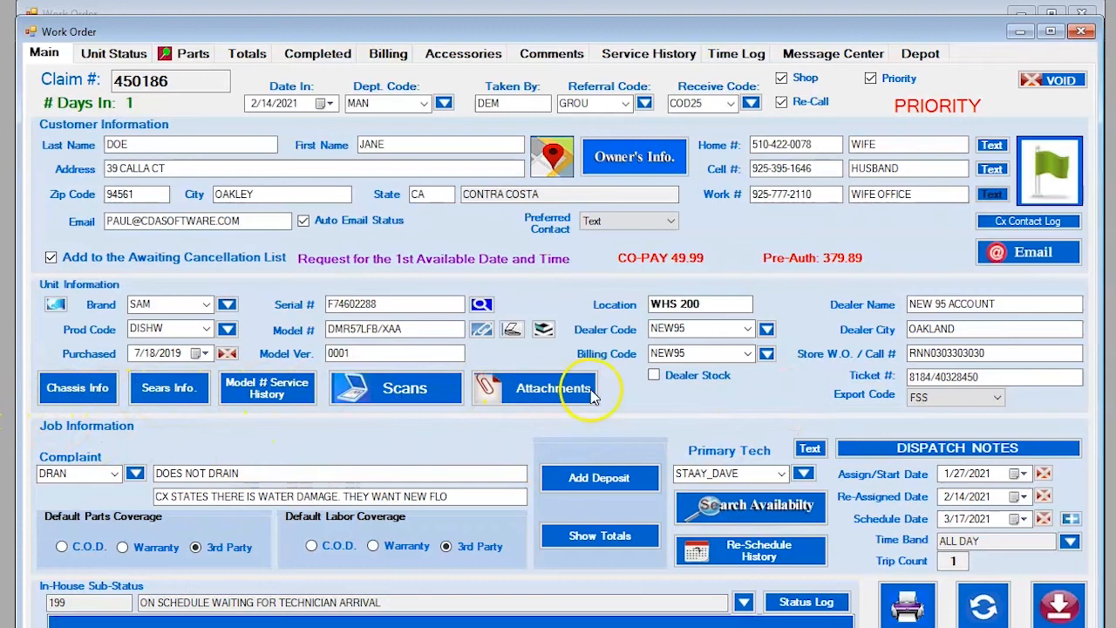
pyautogui.click(76, 394)
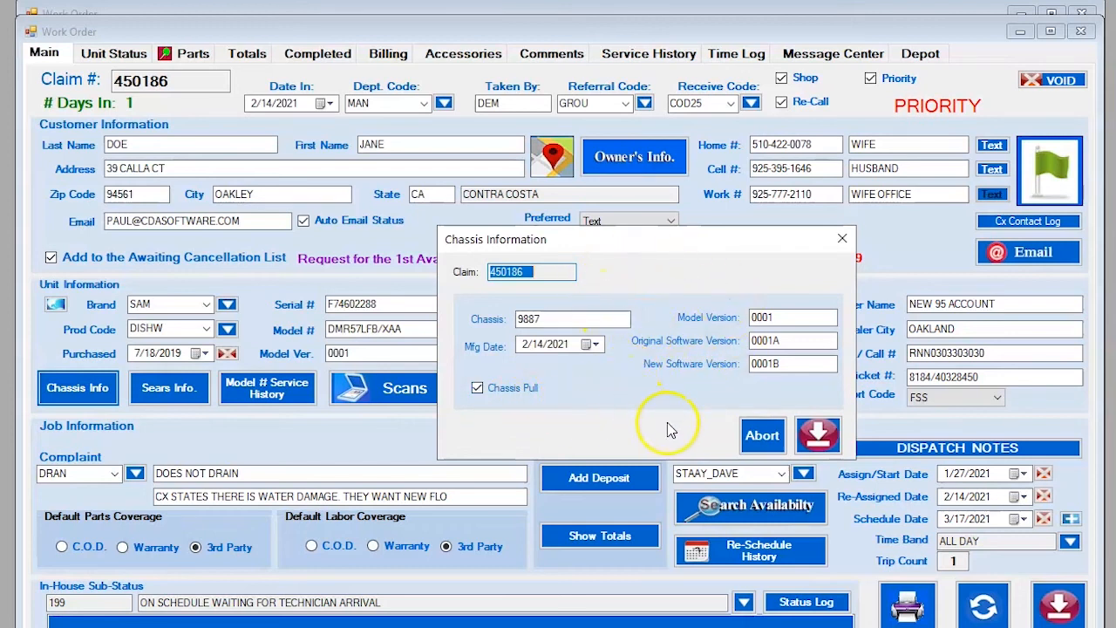
pyautogui.click(817, 434)
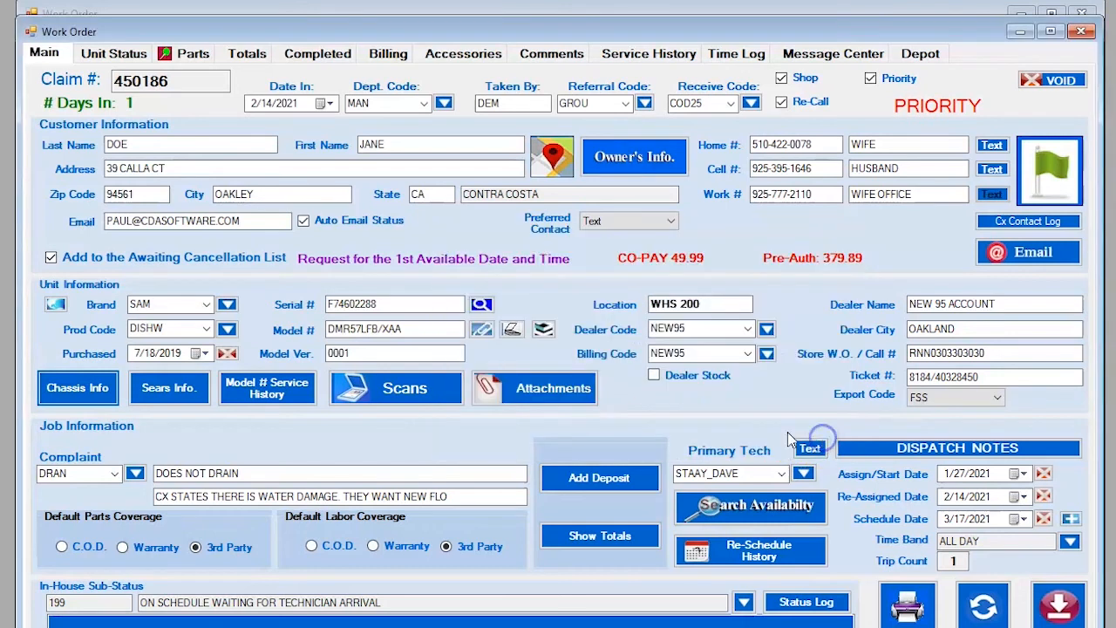
pyautogui.click(177, 394)
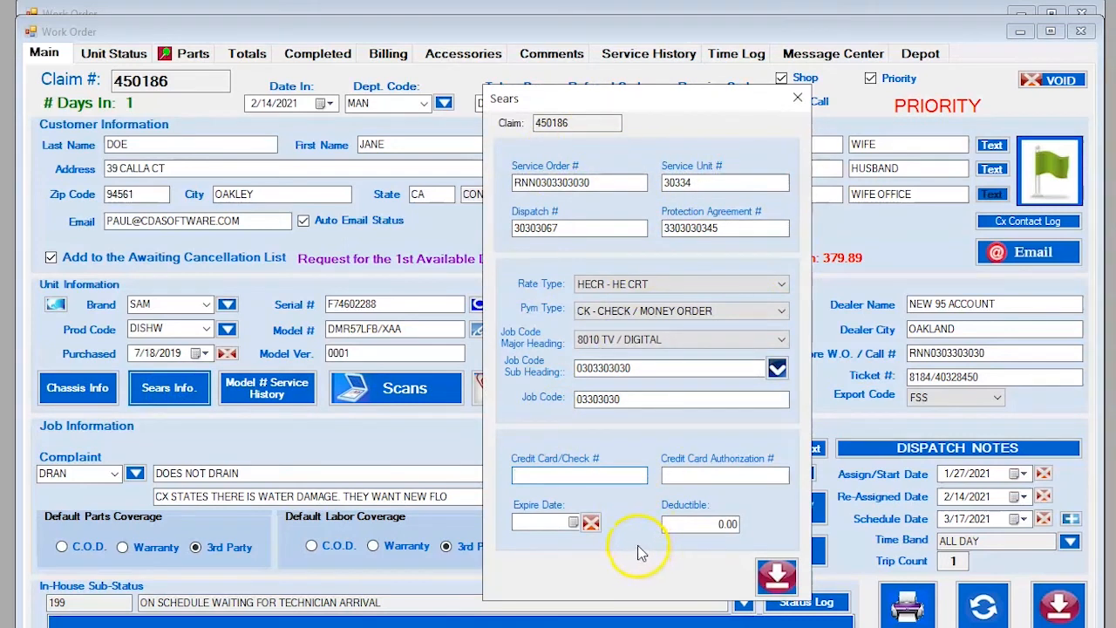
pyautogui.click(796, 101)
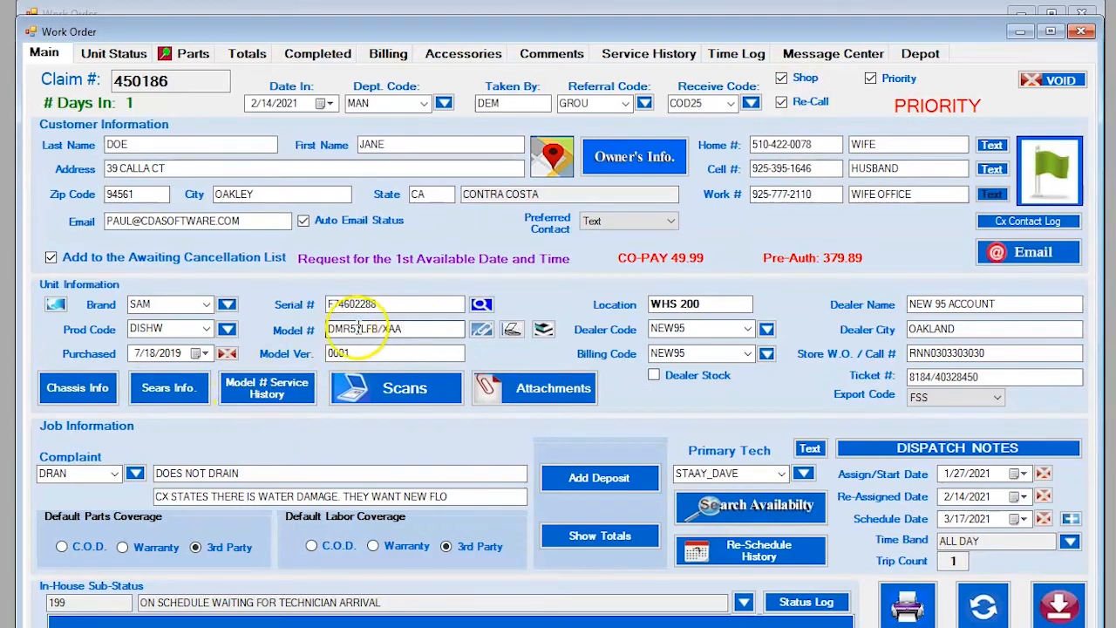
# Open the Model # Service History report for DMR57LFB/XAA and create its printable PDF.
pyautogui.click(276, 396)
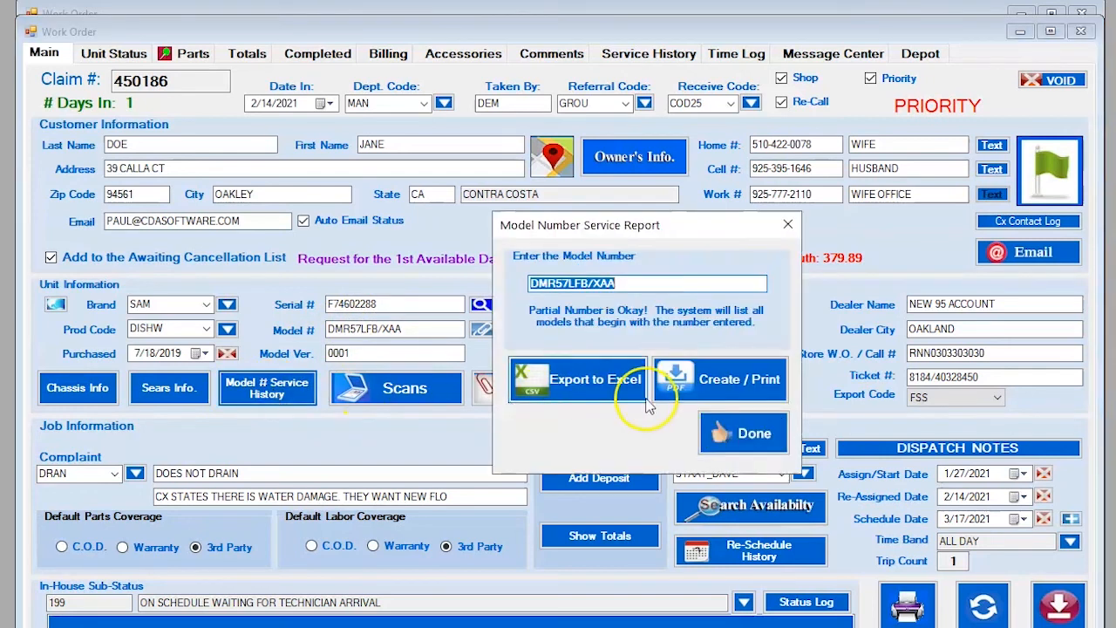
pyautogui.click(544, 387)
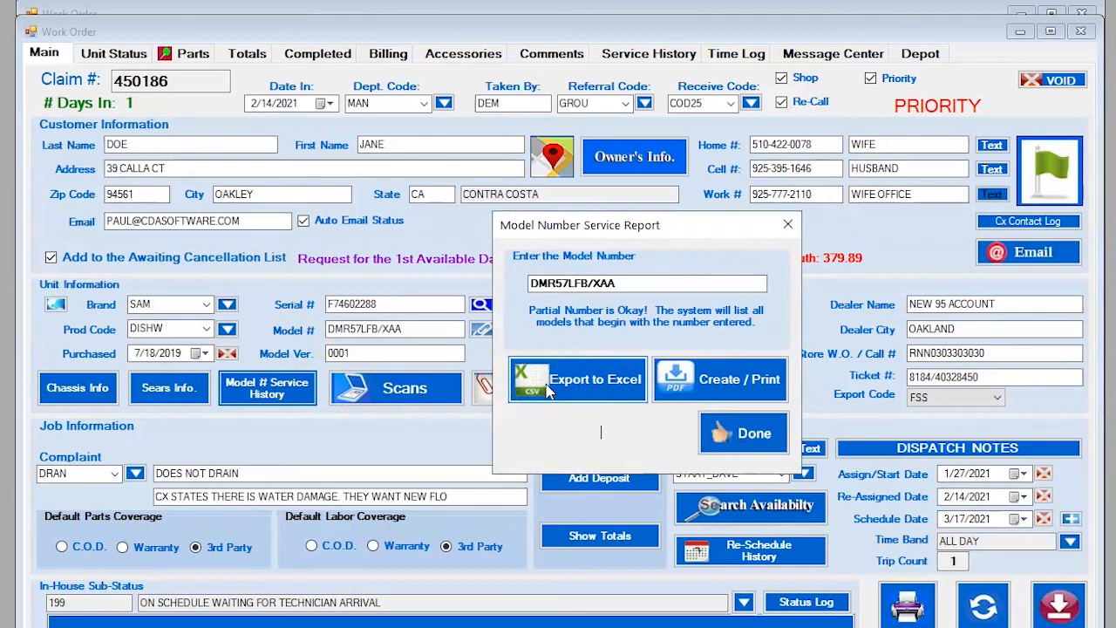
pyautogui.click(694, 386)
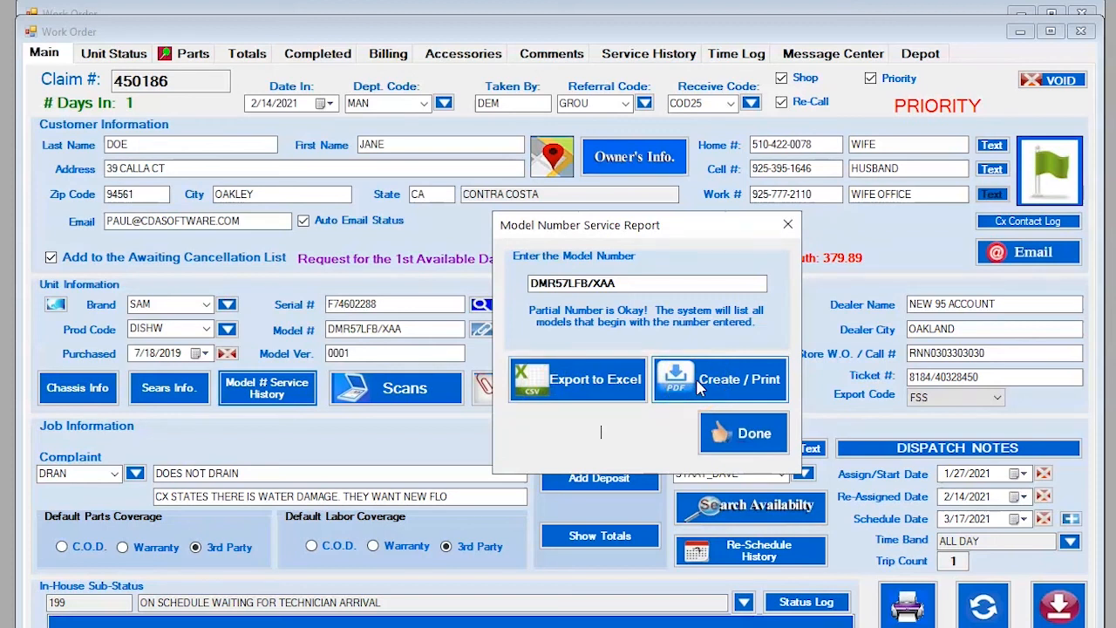
pyautogui.click(426, 335)
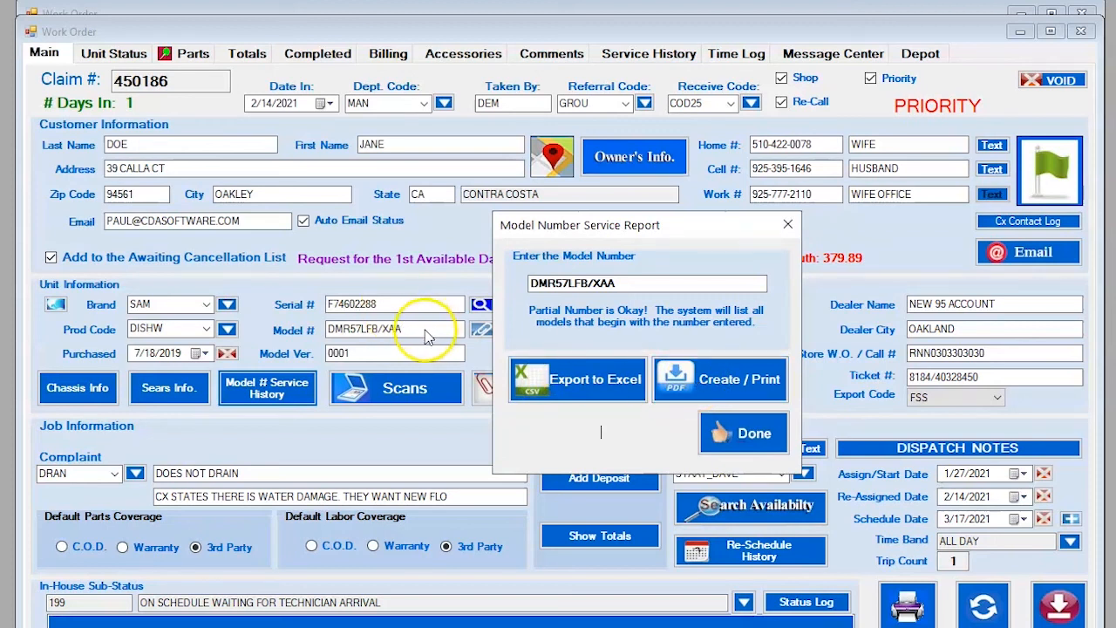
pyautogui.click(552, 386)
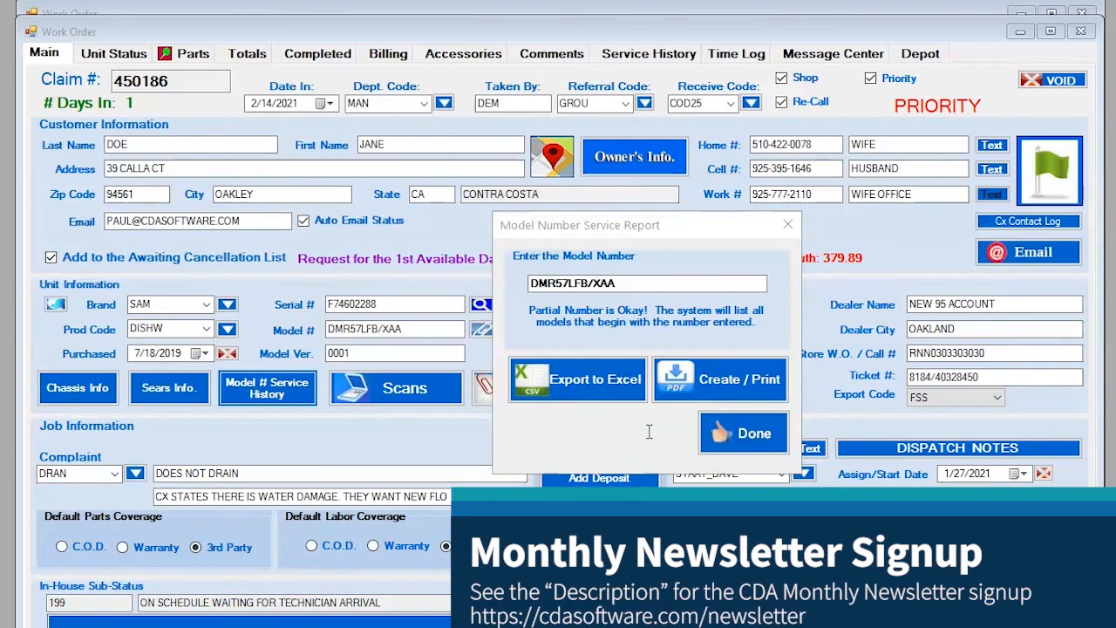
pyautogui.click(693, 380)
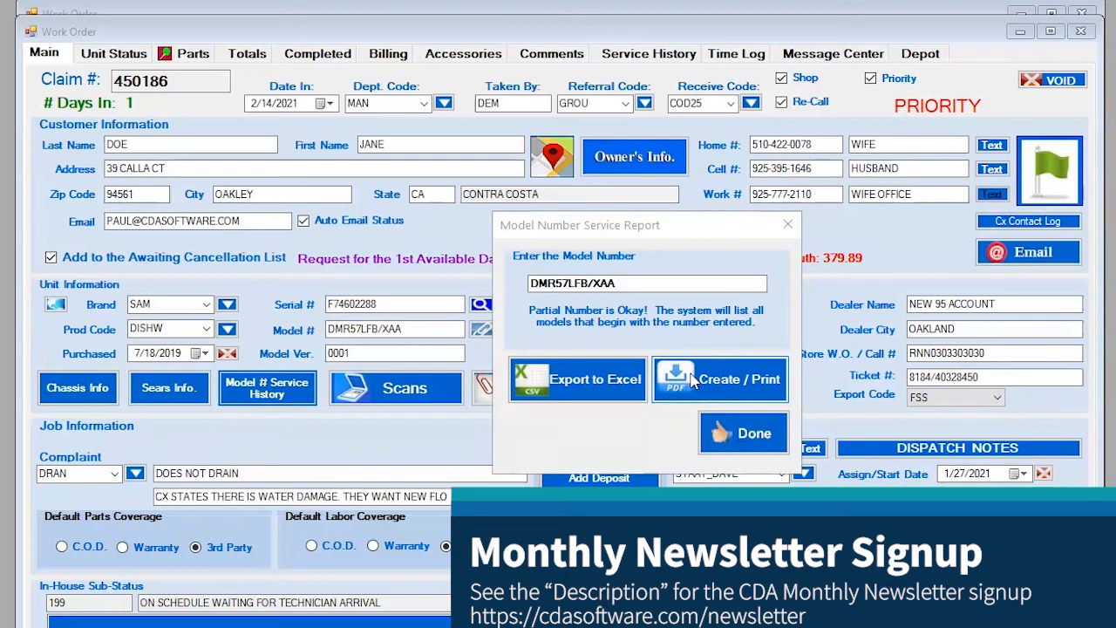
pyautogui.click(691, 380)
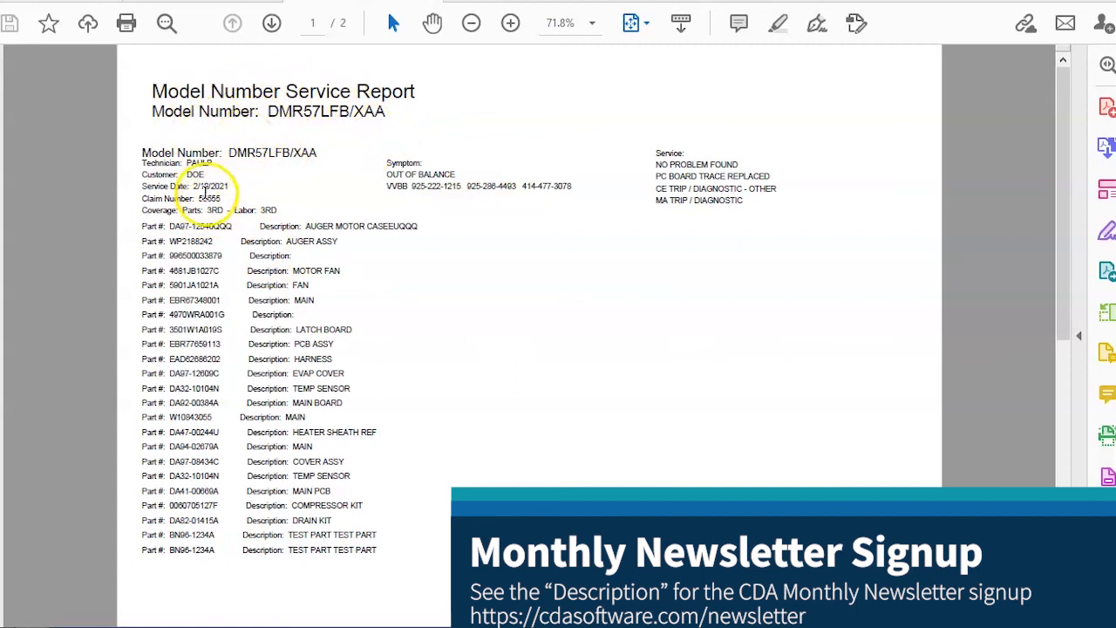
# Highlight the claim numbers of the three entries on page 2, then close Acrobat Reader.
pyautogui.moveTo(198, 199); pyautogui.dragTo(225, 213)
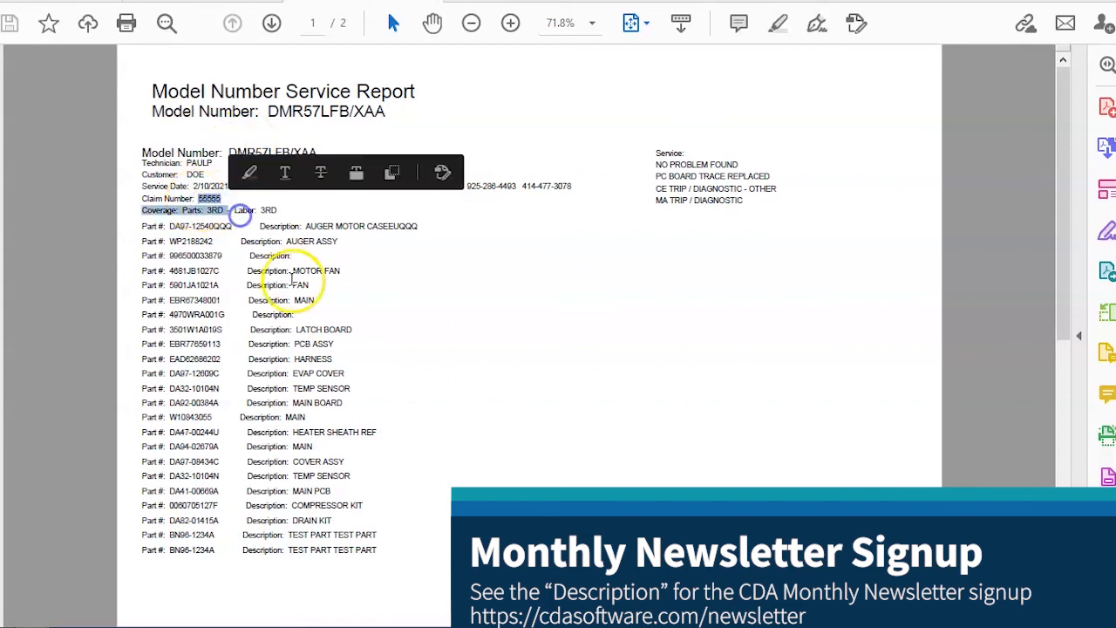
pyautogui.scroll(-5, 287, 278)
pyautogui.tripleClick(222, 212)
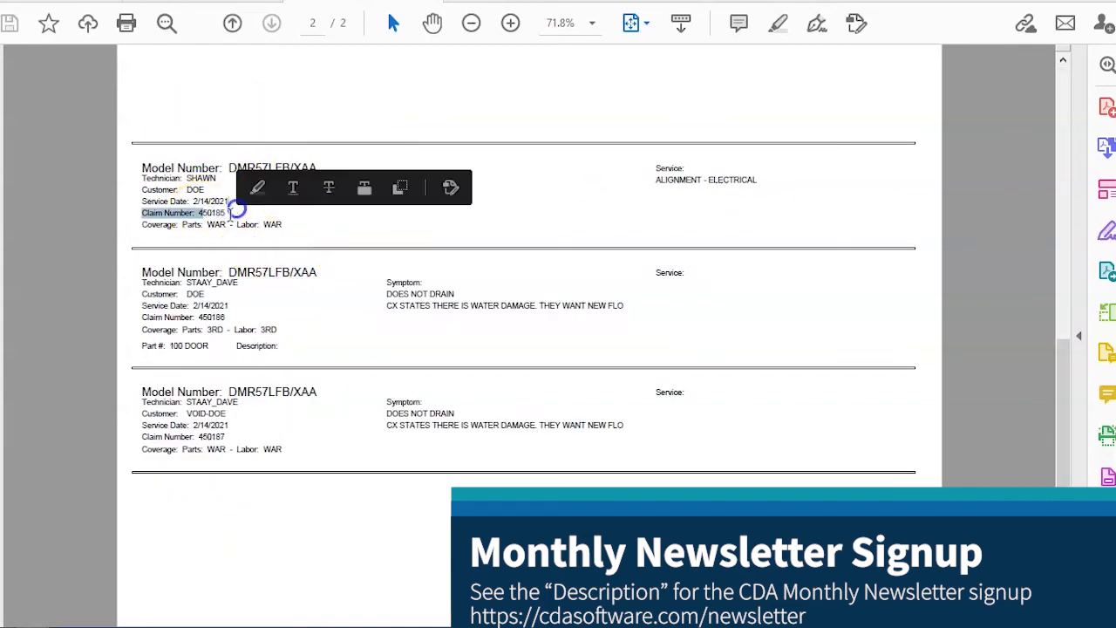
pyautogui.doubleClick(212, 318)
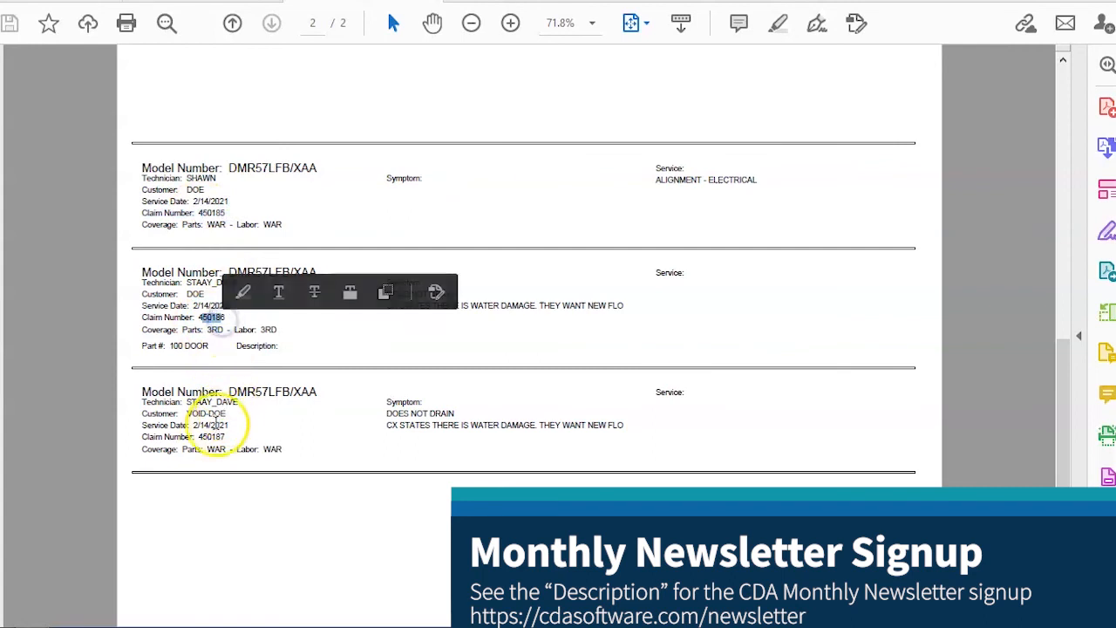
pyautogui.moveTo(199, 436)
pyautogui.mouseDown()
pyautogui.moveTo(224, 448)
pyautogui.moveTo(219, 436)
pyautogui.mouseUp()
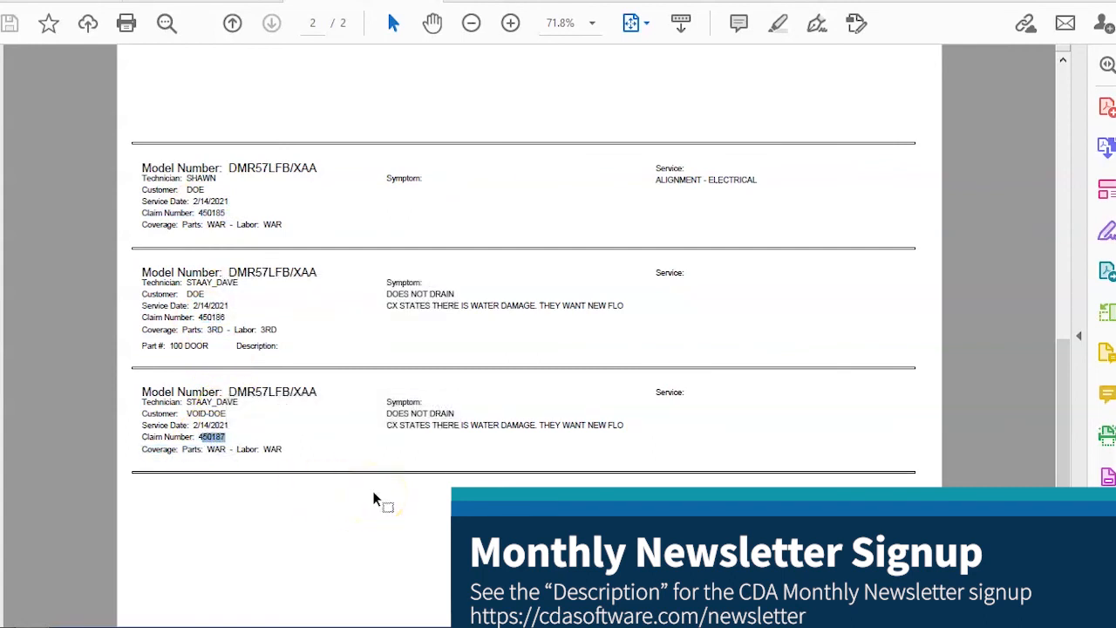
pyautogui.scroll(3, 373, 492)
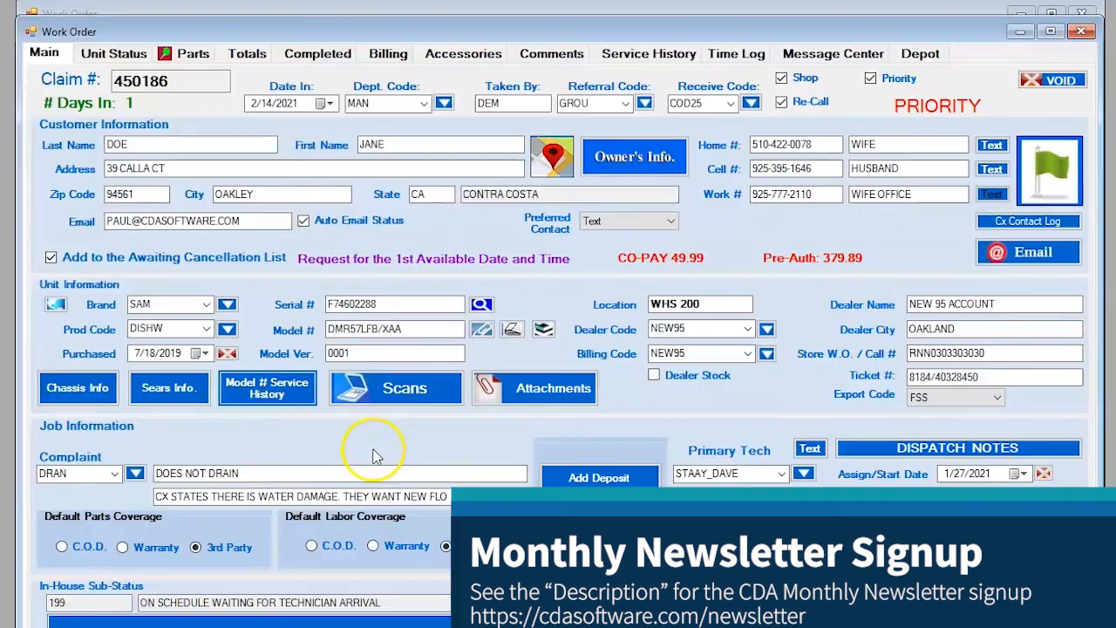
pyautogui.click(379, 394)
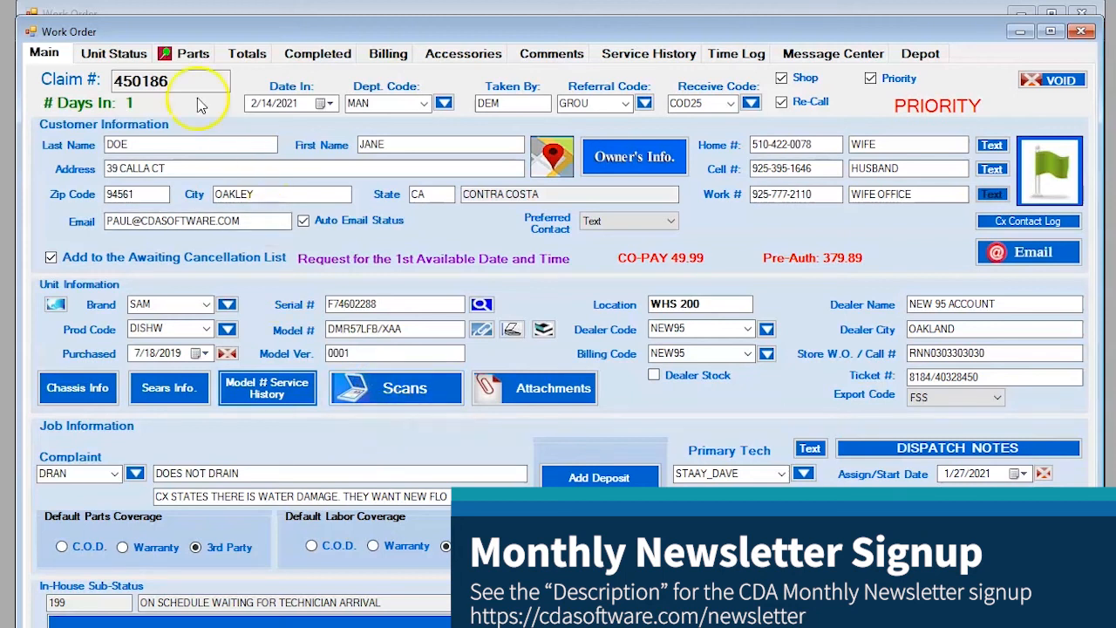
pyautogui.moveTo(171, 81); pyautogui.dragTo(112, 80)
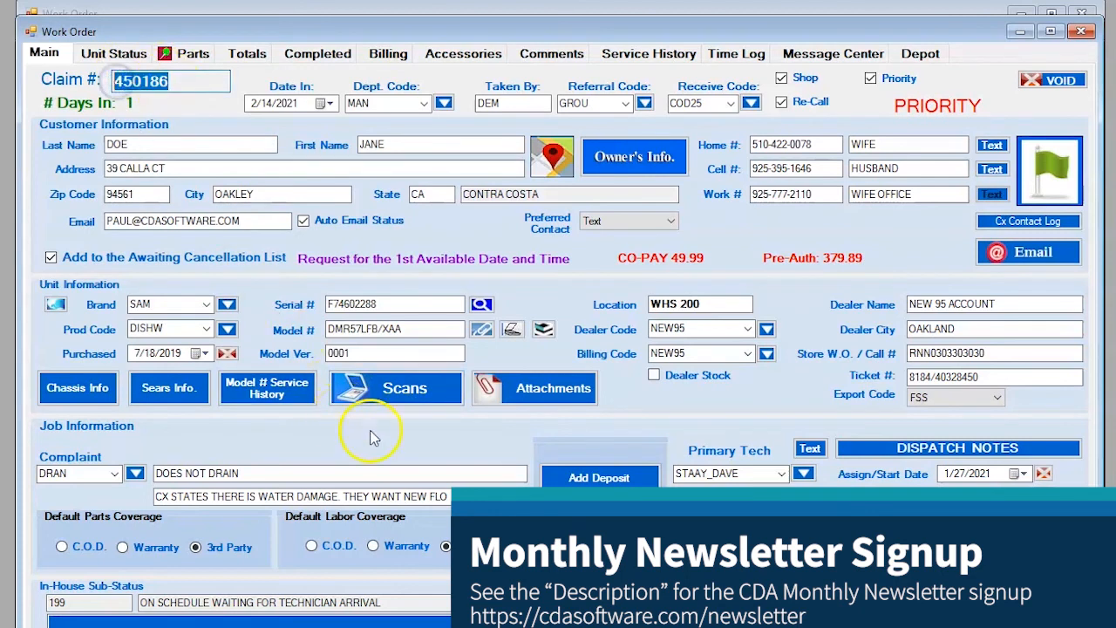
pyautogui.click(390, 392)
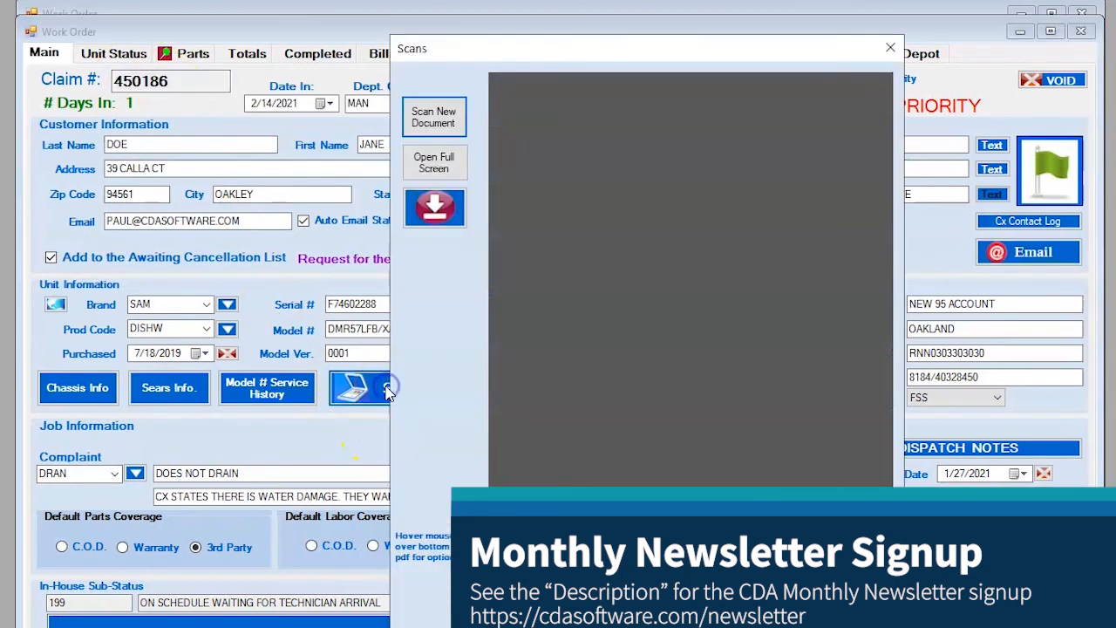
pyautogui.click(891, 49)
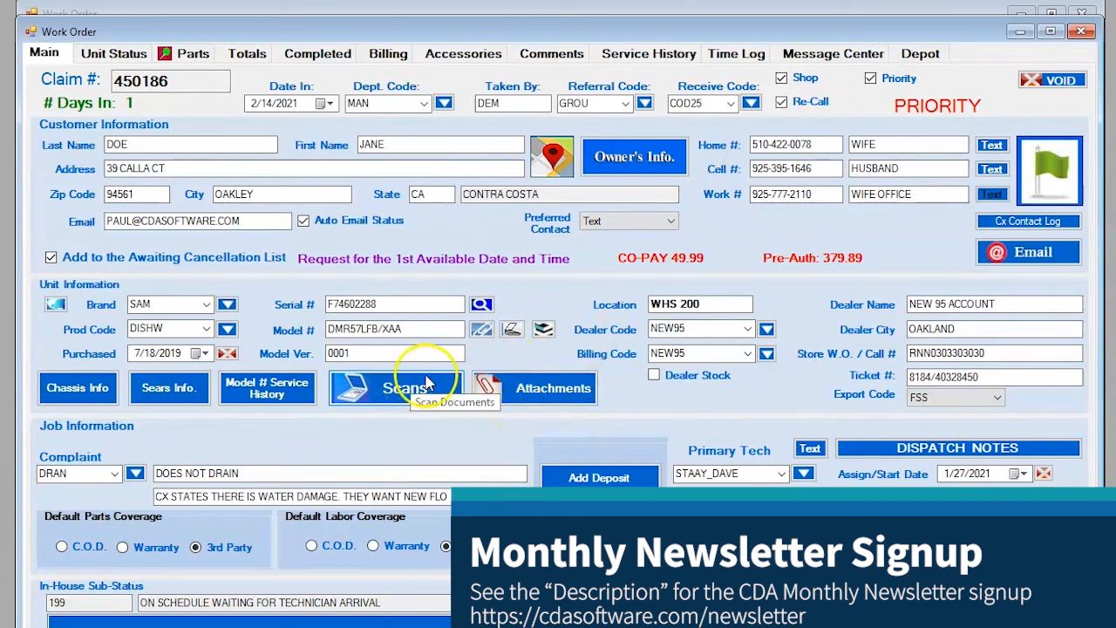
pyautogui.click(505, 389)
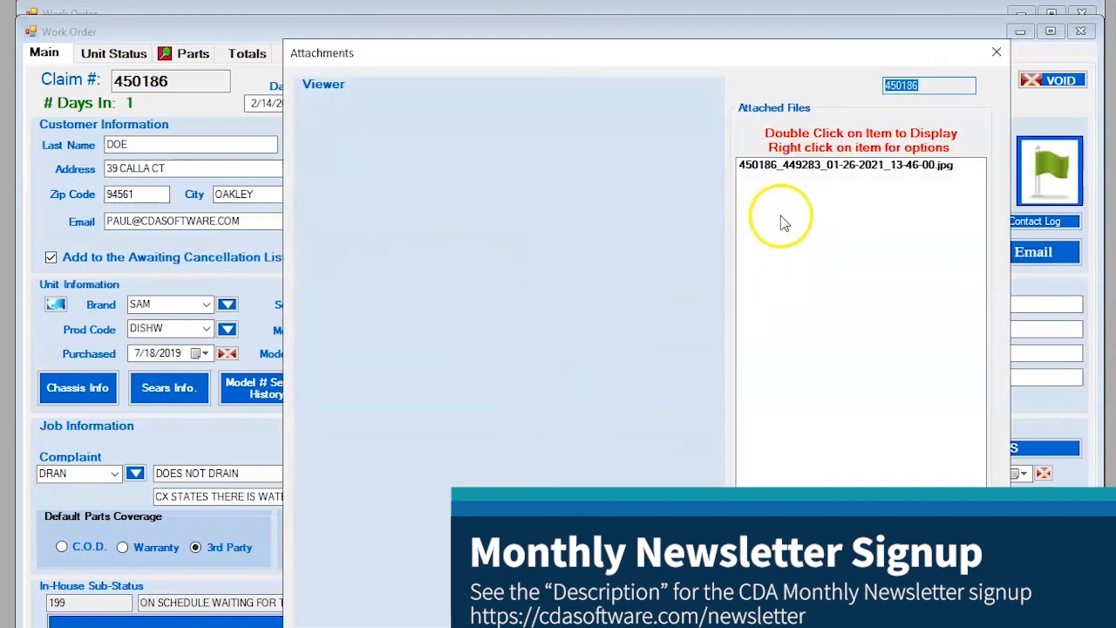
pyautogui.click(785, 166)
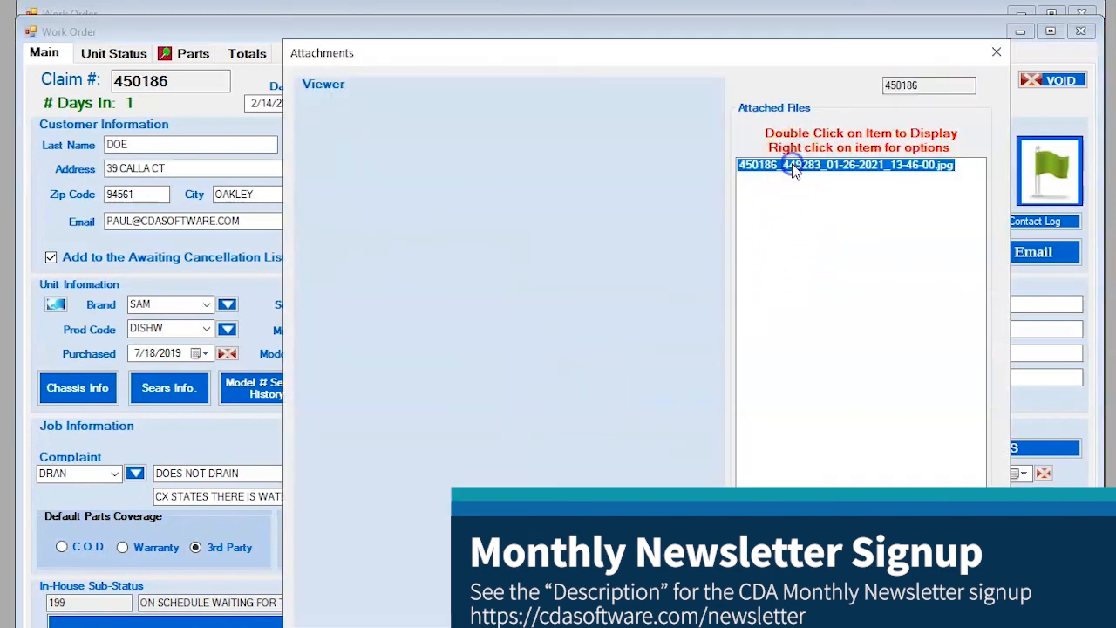
pyautogui.doubleClick(791, 164)
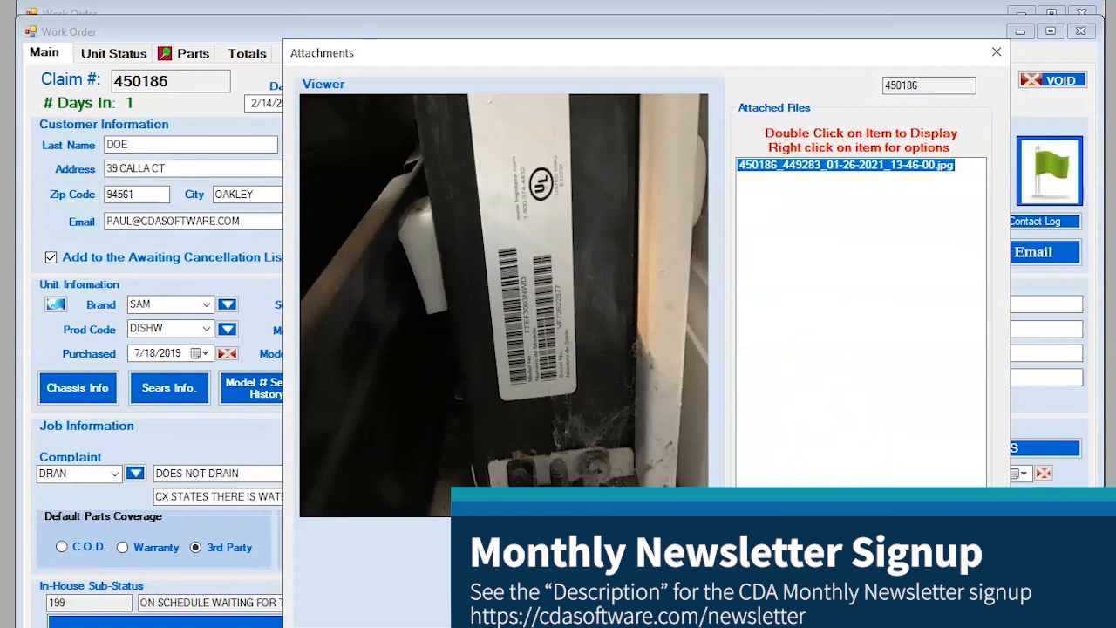
pyautogui.click(797, 545)
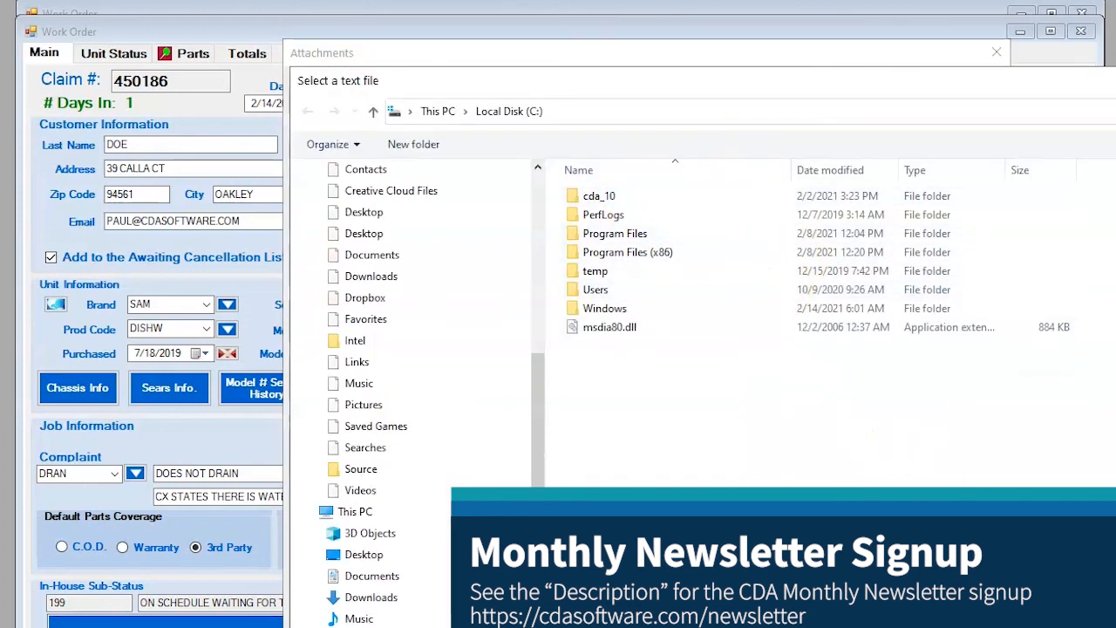
pyautogui.press('Escape')
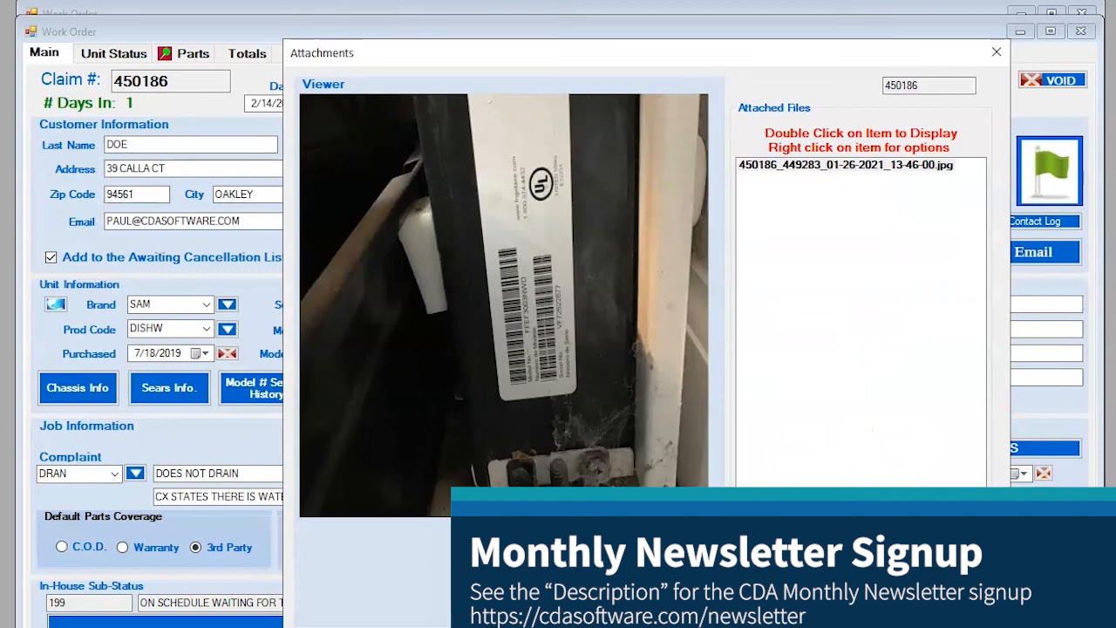
pyautogui.rightClick(794, 166)
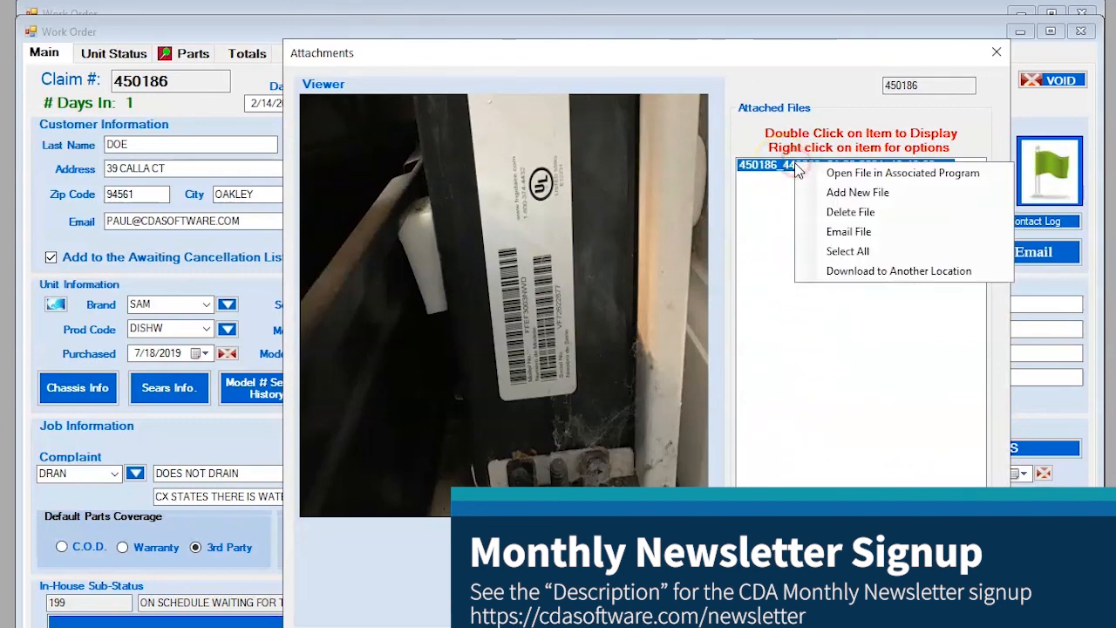
pyautogui.click(836, 193)
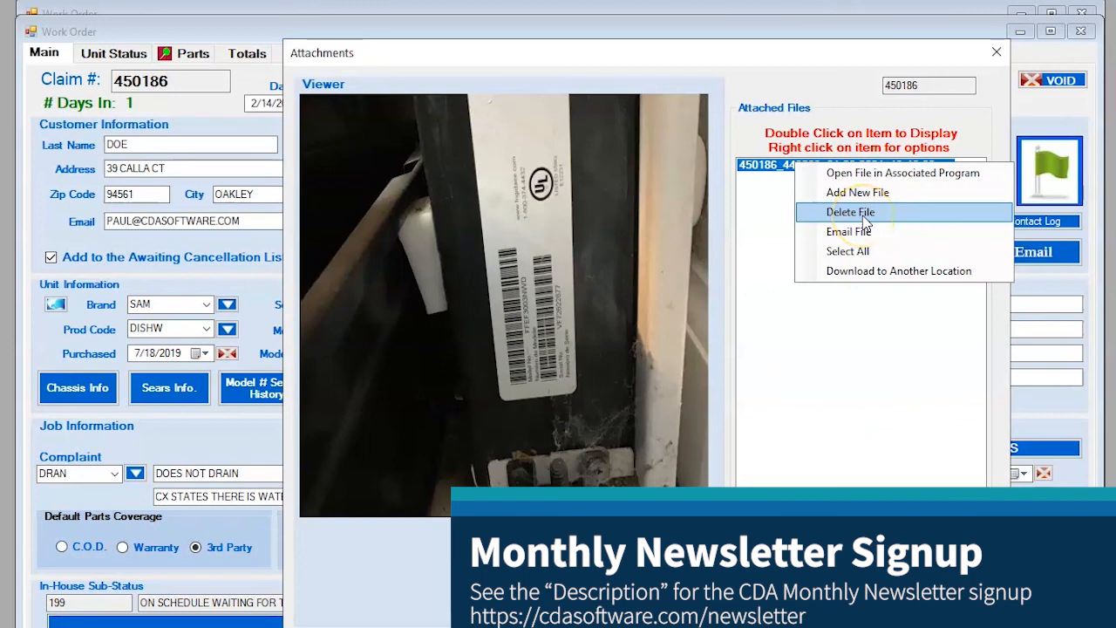
pyautogui.click(860, 274)
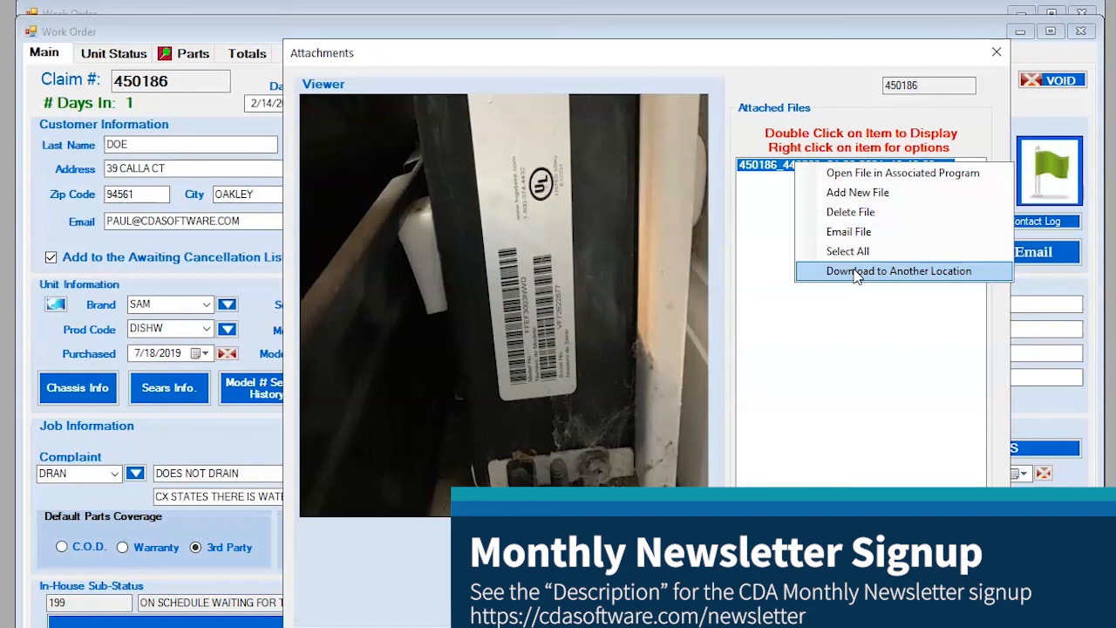
pyautogui.click(824, 364)
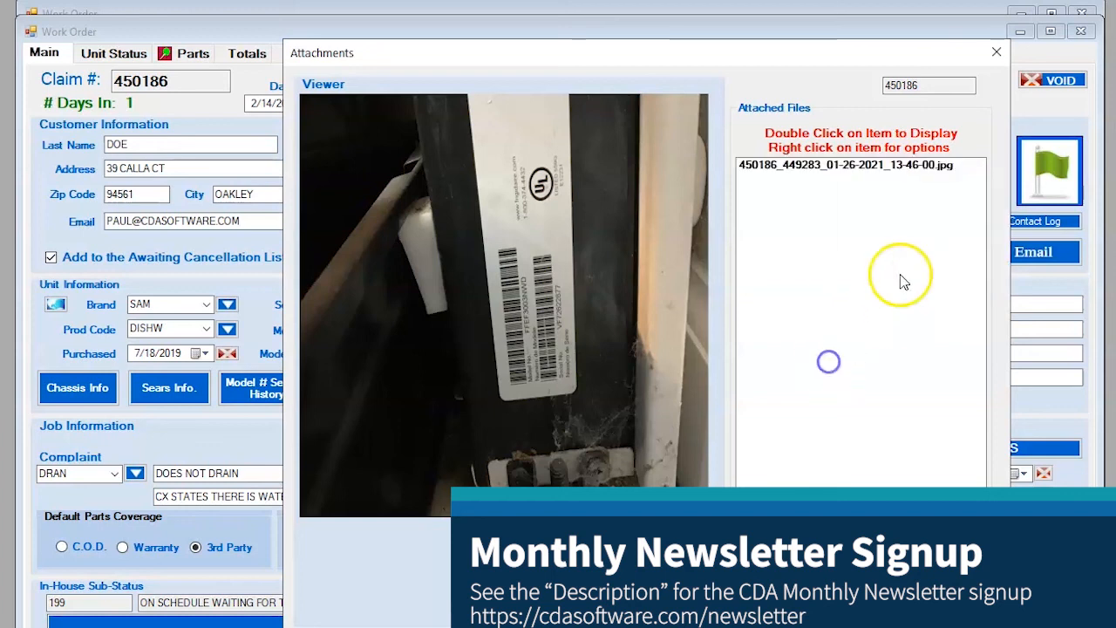
pyautogui.click(994, 61)
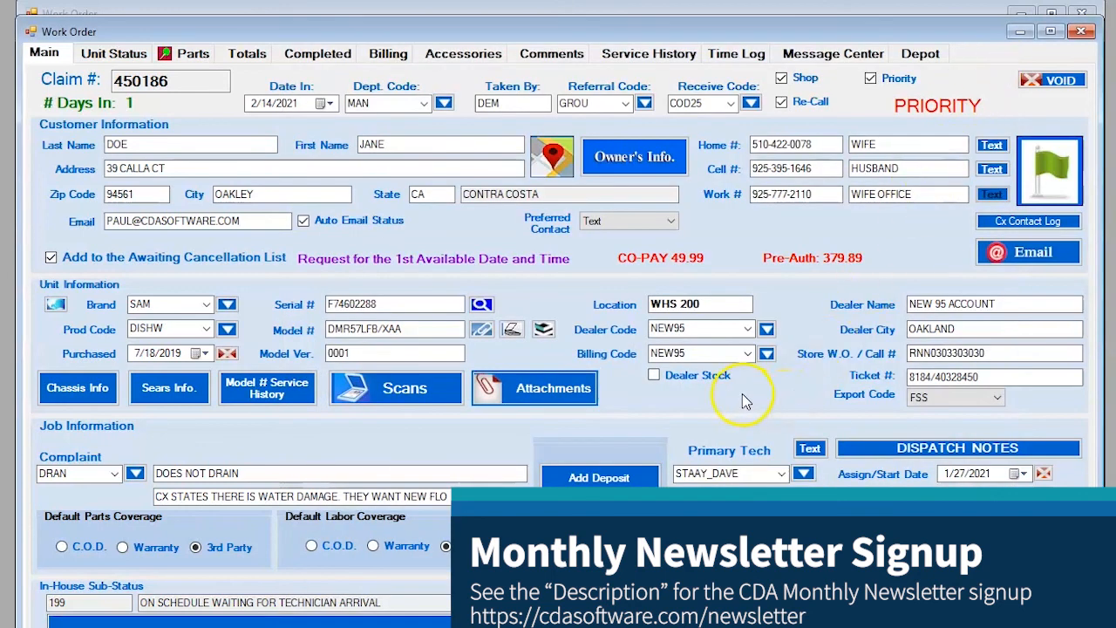